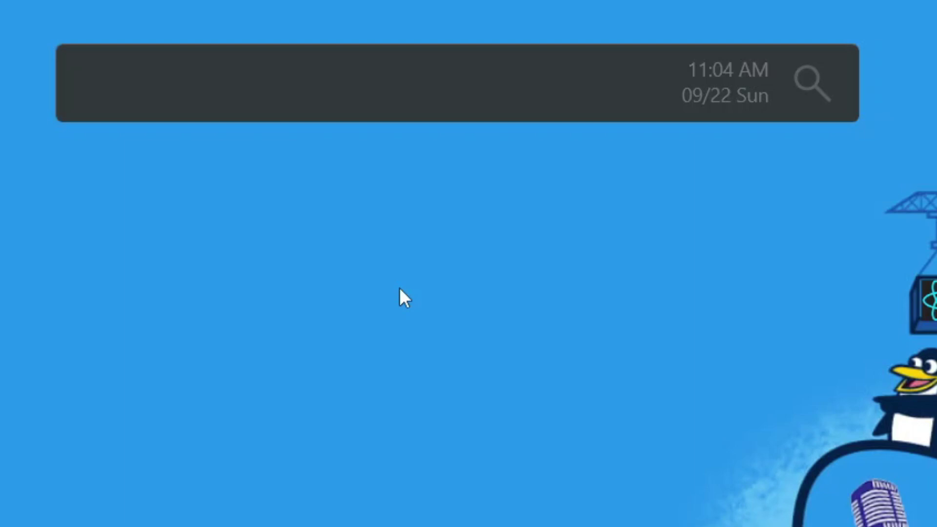
# Run a Google search for "when is the next us elections" from the launcher
pyautogui.write('when ')
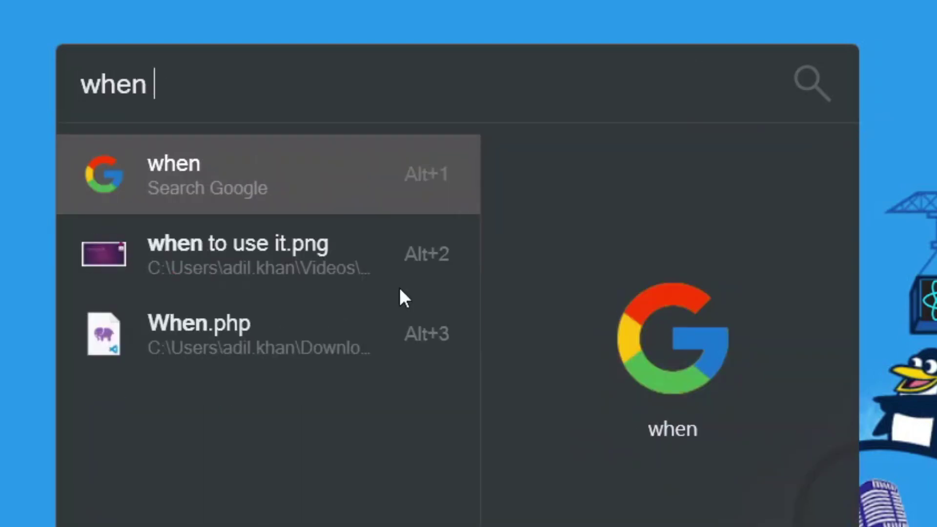
pyautogui.write('is the next us ele')
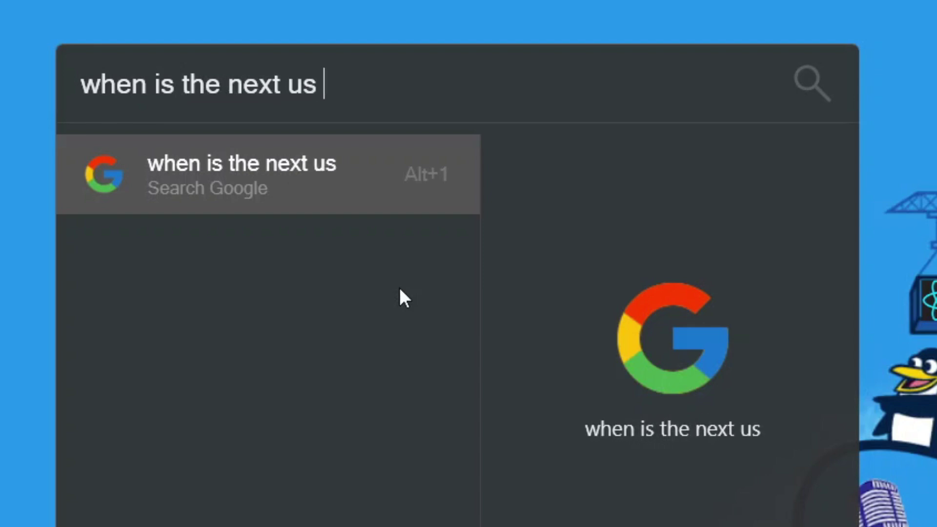
pyautogui.write('ctions')
pyautogui.press('Return')
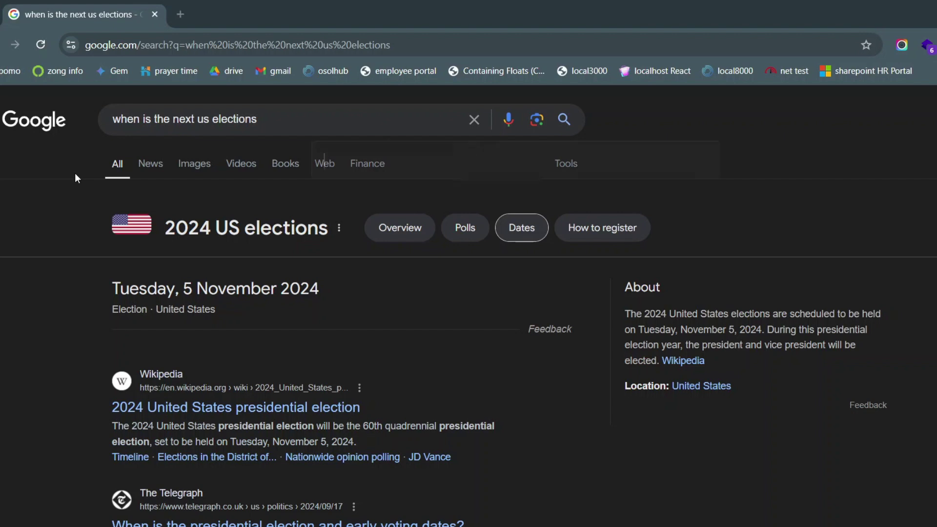
# Find the "db diagram" browser bookmark with the launcher's b keyword and open it
pyautogui.hotkey('alt', 'space')
pyautogui.write('b')
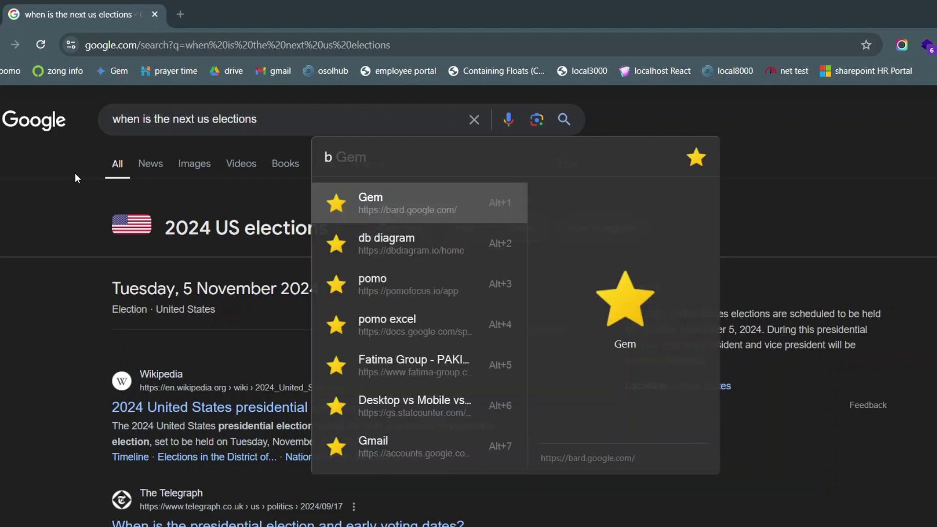
pyautogui.write(' diagr')
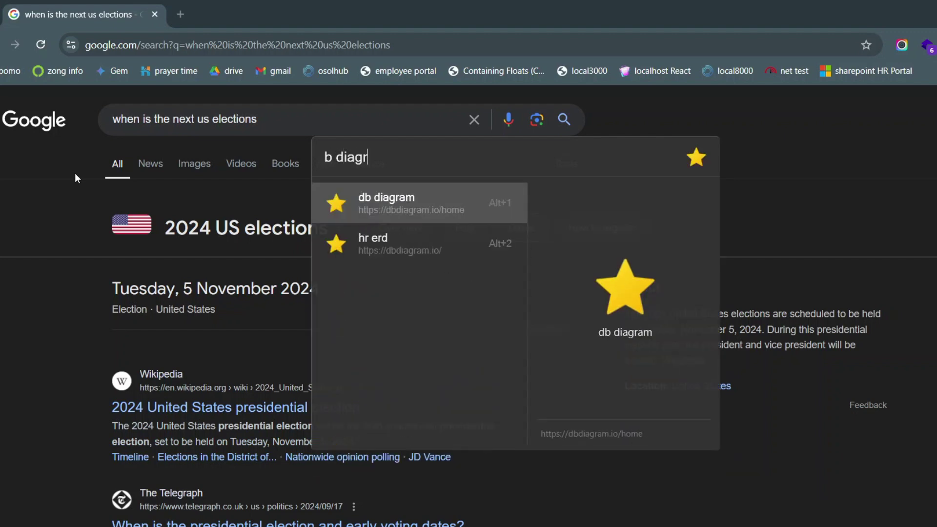
pyautogui.press('Return')
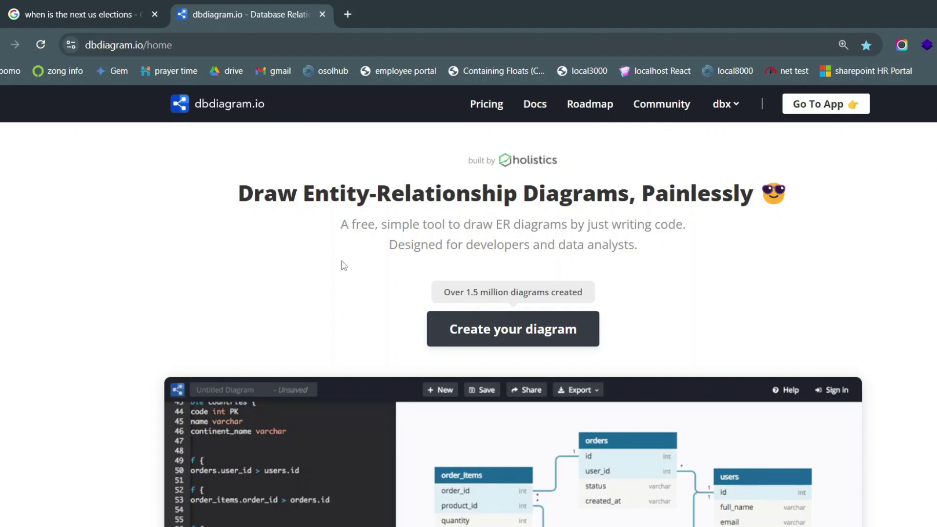
# Find the Diagrams folder on drive D in the launcher and browse into its htmlForms subfolder
pyautogui.hotkey('alt', 'space')
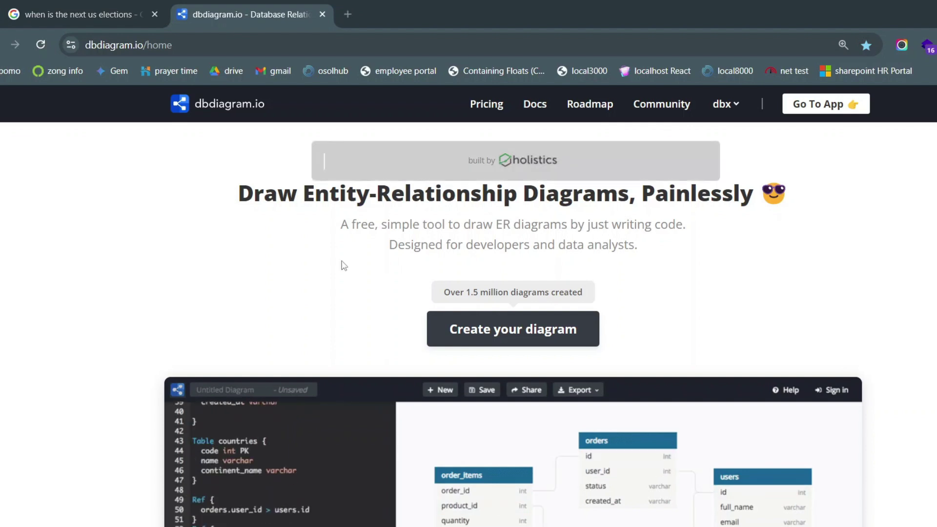
pyautogui.write('d')
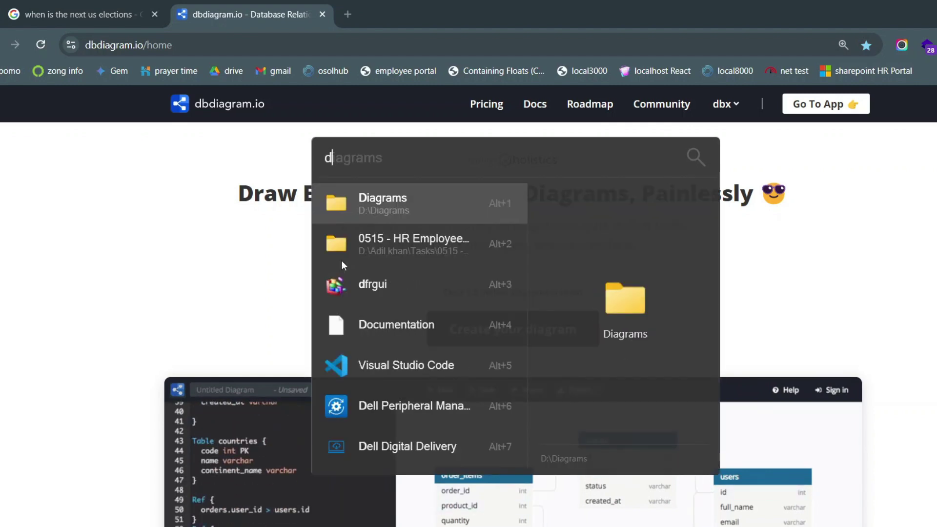
pyautogui.press('Tab')
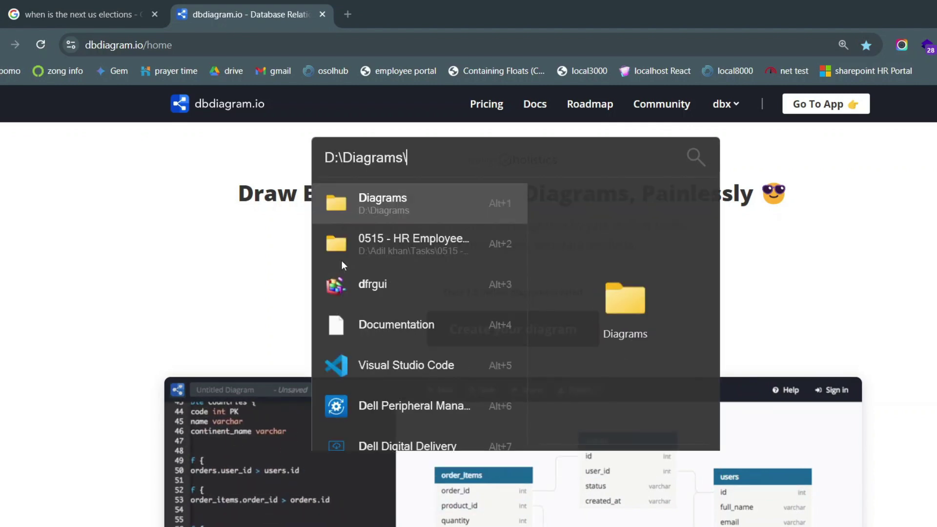
pyautogui.press('Down')
pyautogui.press('Down')
pyautogui.press('Down')
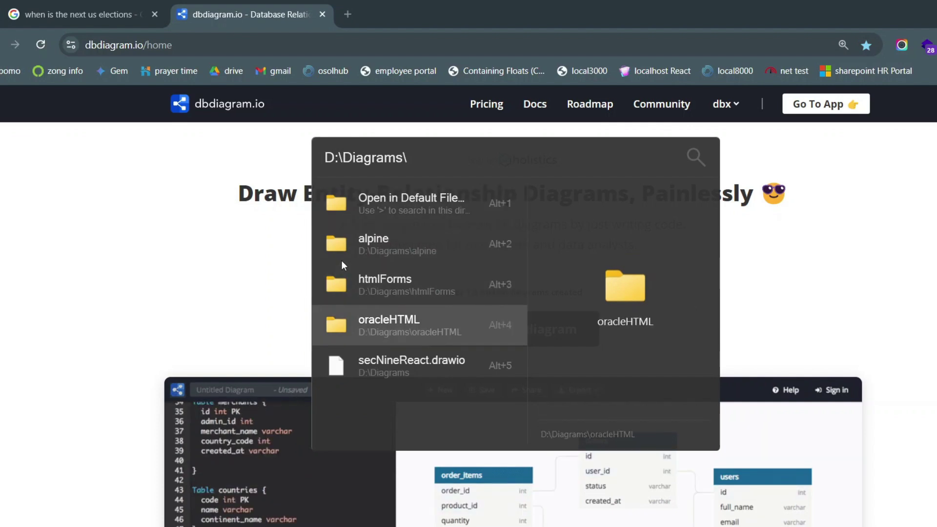
pyautogui.press('Up')
pyautogui.press('Tab')
# Browse into the images subfolder of htmlForms and open the video City Scape 5 sec (1).mp4
pyautogui.press('Down')
pyautogui.press('Down')
pyautogui.press('Up')
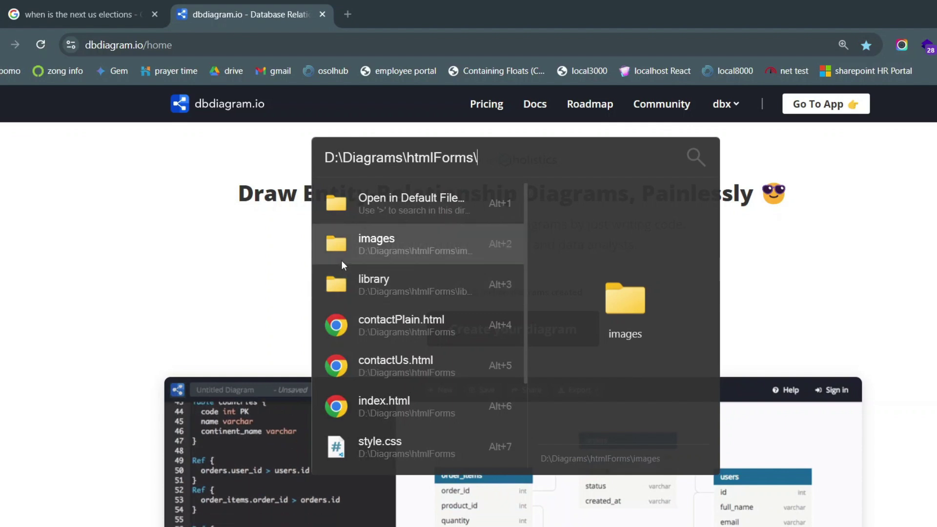
pyautogui.press('Tab')
pyautogui.press('Down')
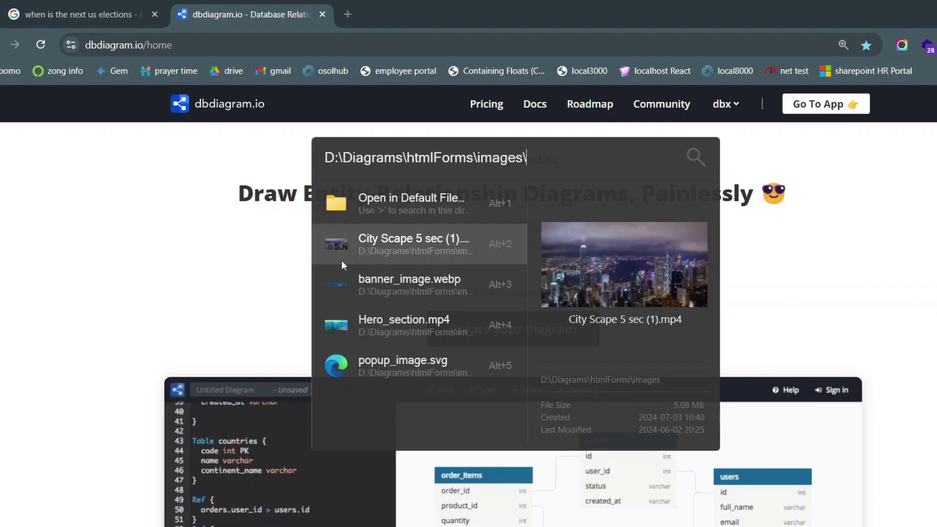
pyautogui.press('Return')
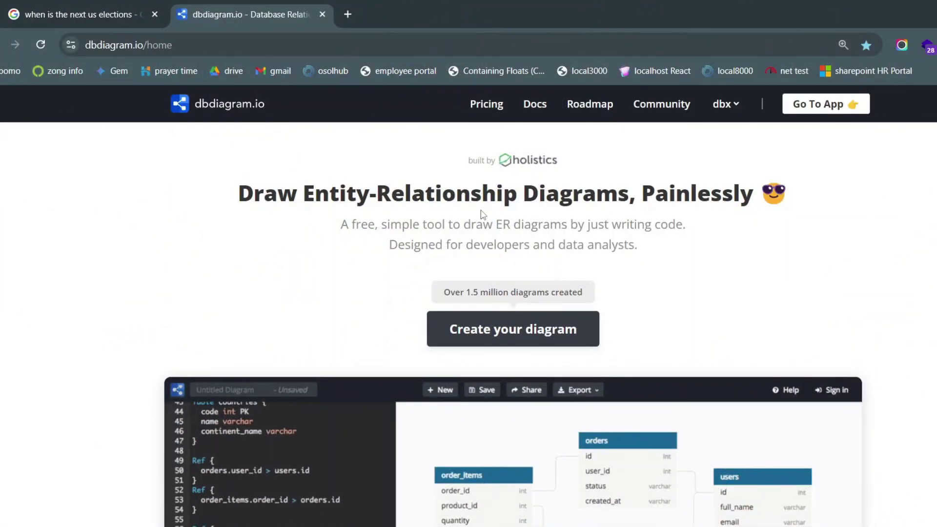
# Launch Visual Studio Code from the launcher by searching for "vsc"
pyautogui.hotkey('alt', 'space')
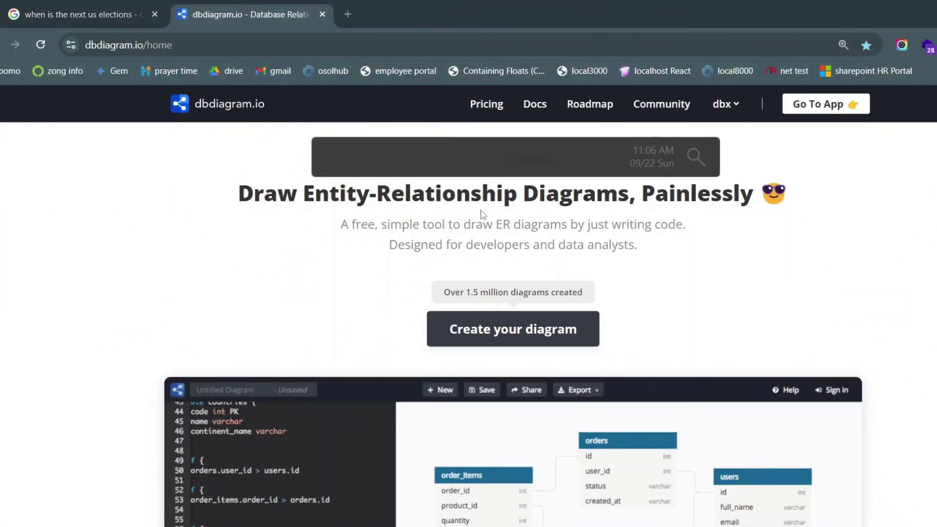
pyautogui.write('vsc')
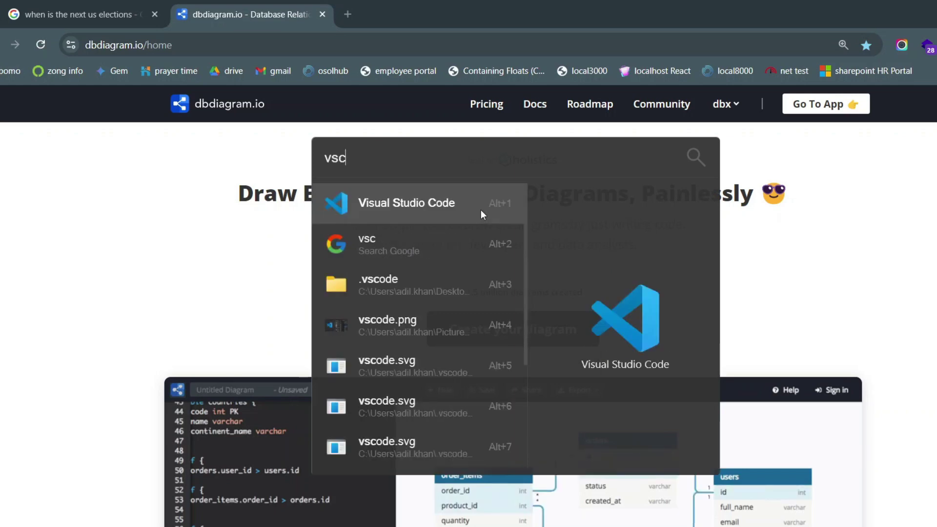
pyautogui.press('Return')
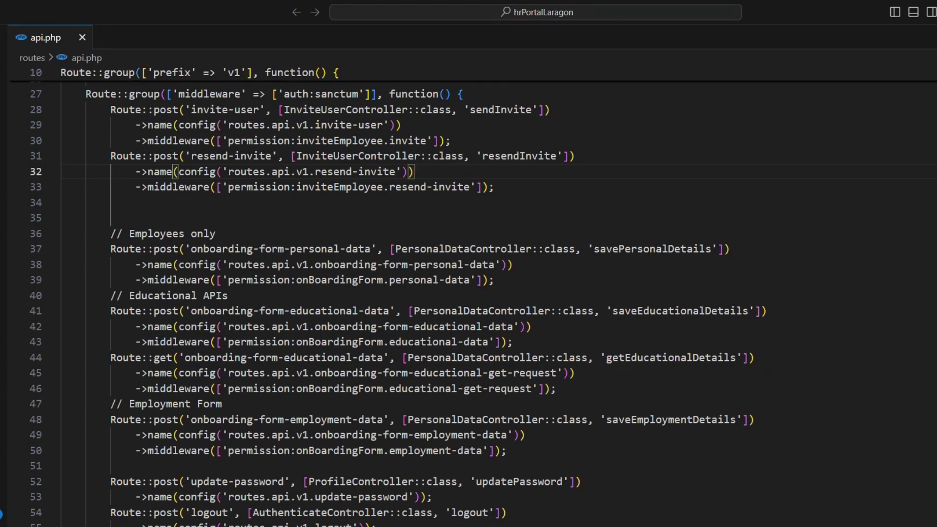
# Return to the launcher on the desktop and open apple.com with the url keyword
pyautogui.hotkey('alt', 'Tab')
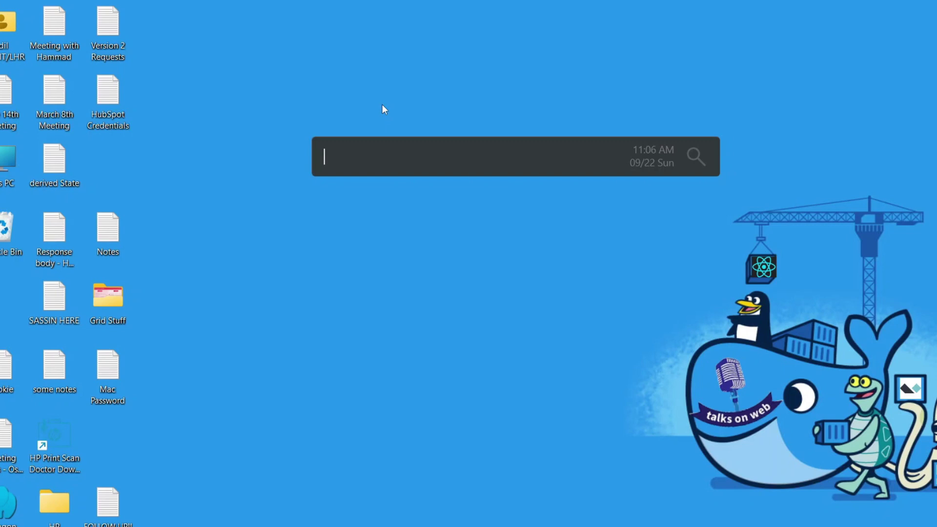
pyautogui.write('url ')
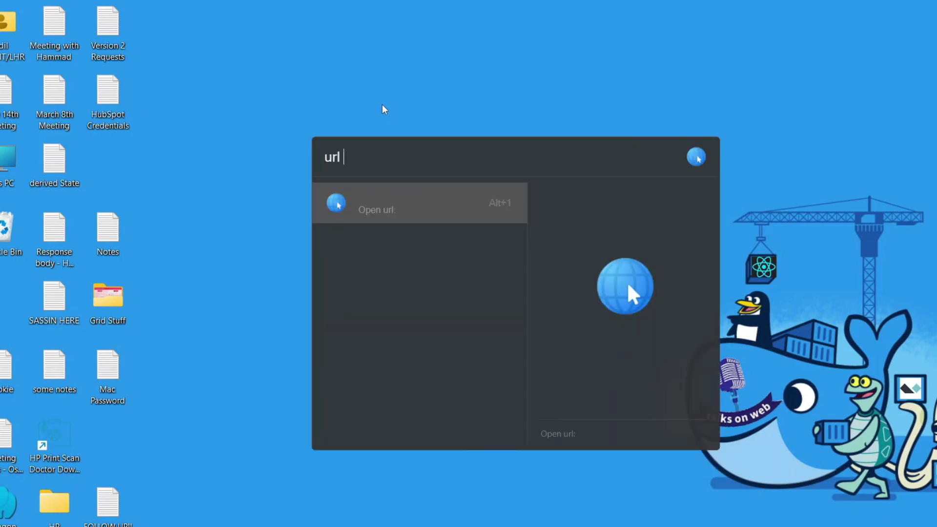
pyautogui.write('apple.com')
pyautogui.press('Return')
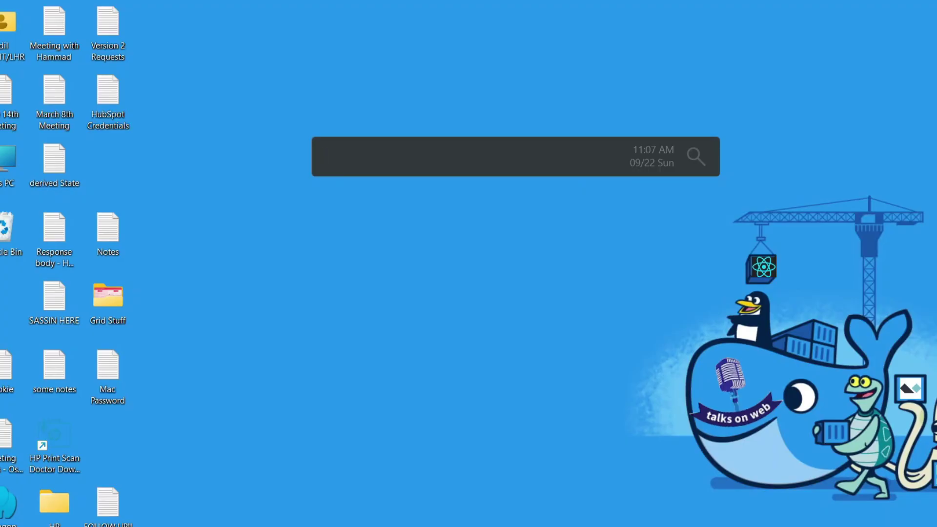
# Use the launcher's switch keyword to bring the running Apple - Google Chrome window forward
pyautogui.write('switch')
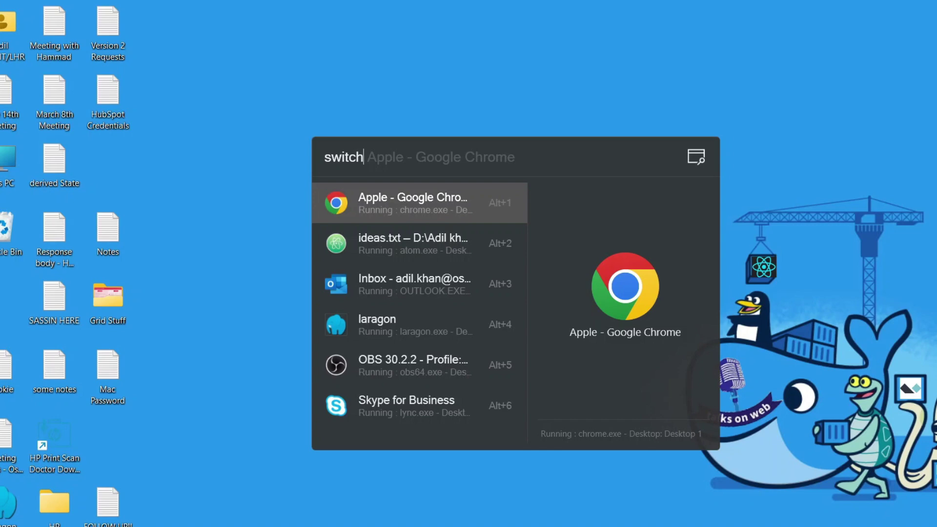
pyautogui.press('Return')
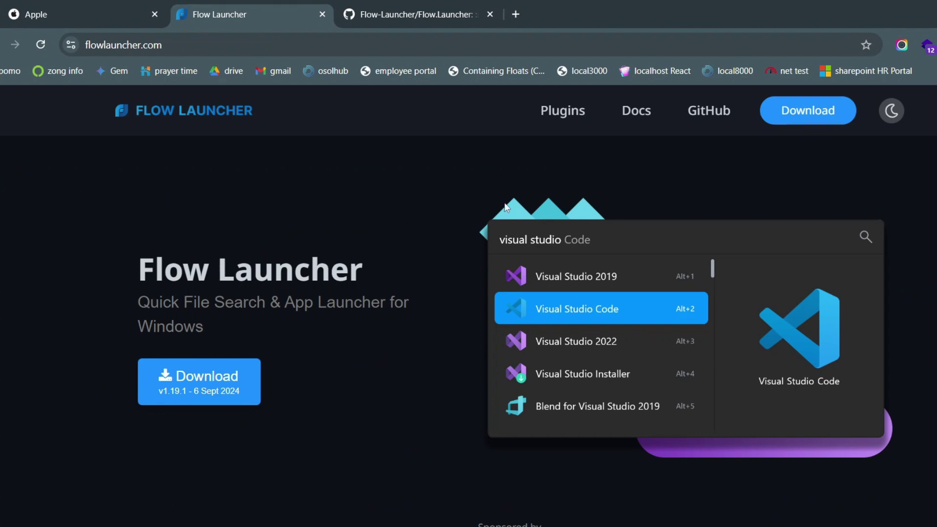
# Open the GitHub repository from the Flow Launcher website and look through it
pyautogui.click(709, 111)
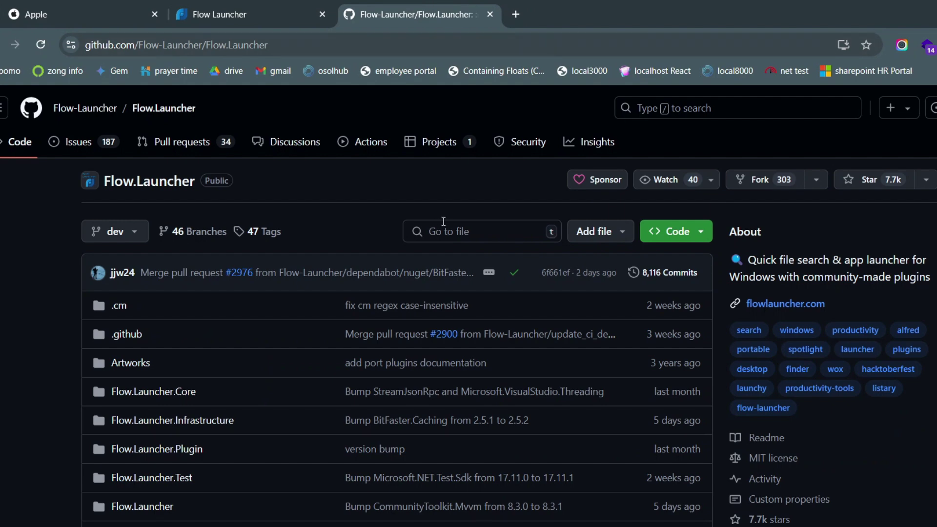
pyautogui.scroll(-7, 317, 248)
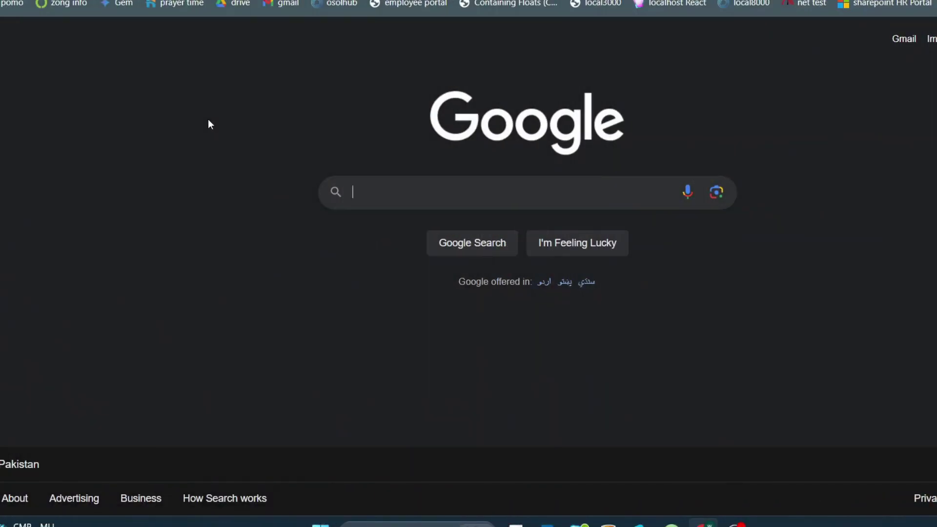
# Search Google for "flow launcher" and open the official Flow Launcher website
pyautogui.write('flow l')
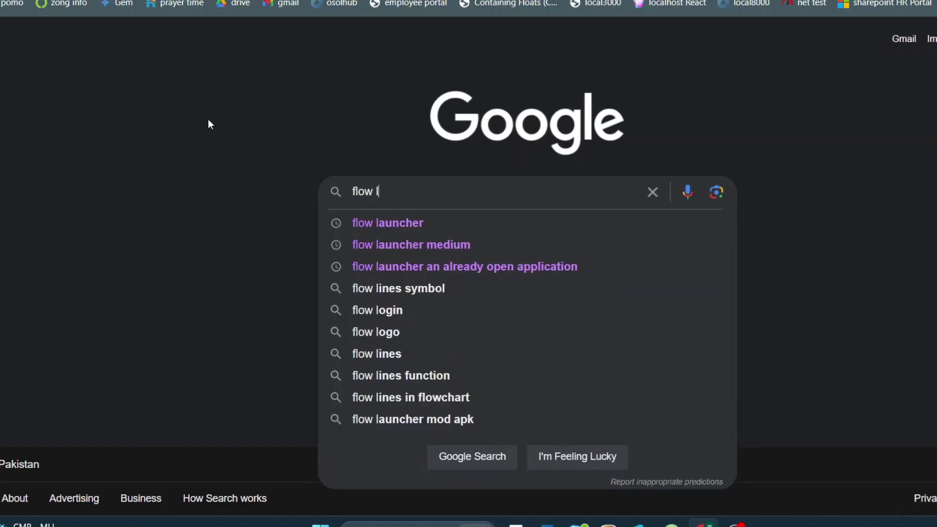
pyautogui.write('auncher')
pyautogui.press('Return')
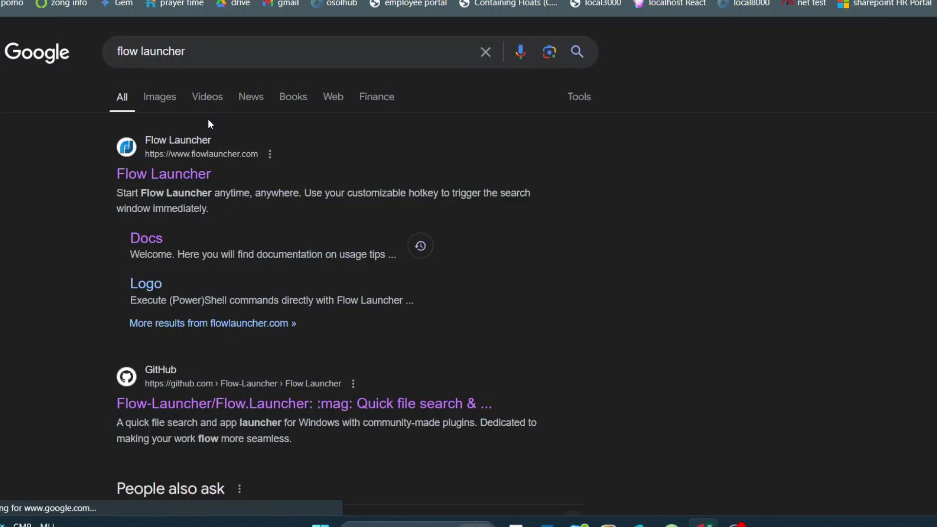
pyautogui.click(184, 183)
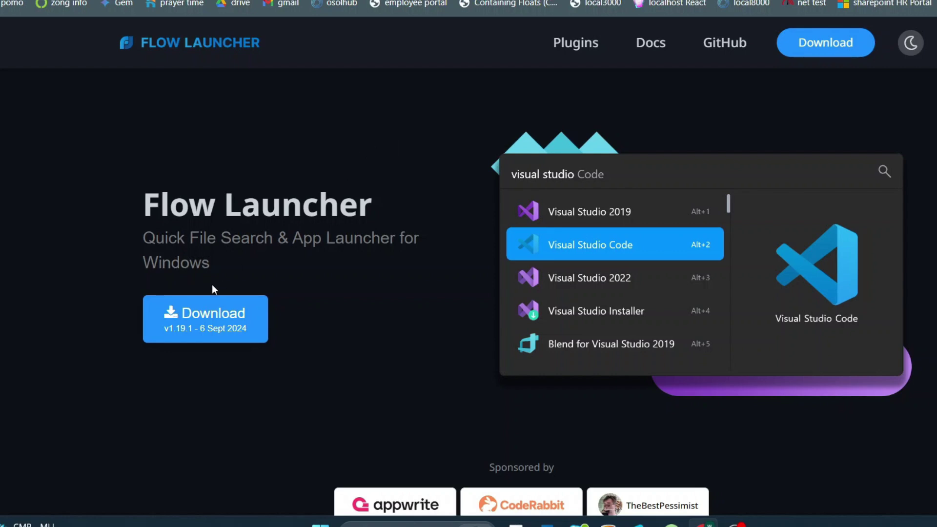
# Download the Flow Launcher installer and run Flow-Launcher-Setup from the Downloads folder
pyautogui.click(204, 331)
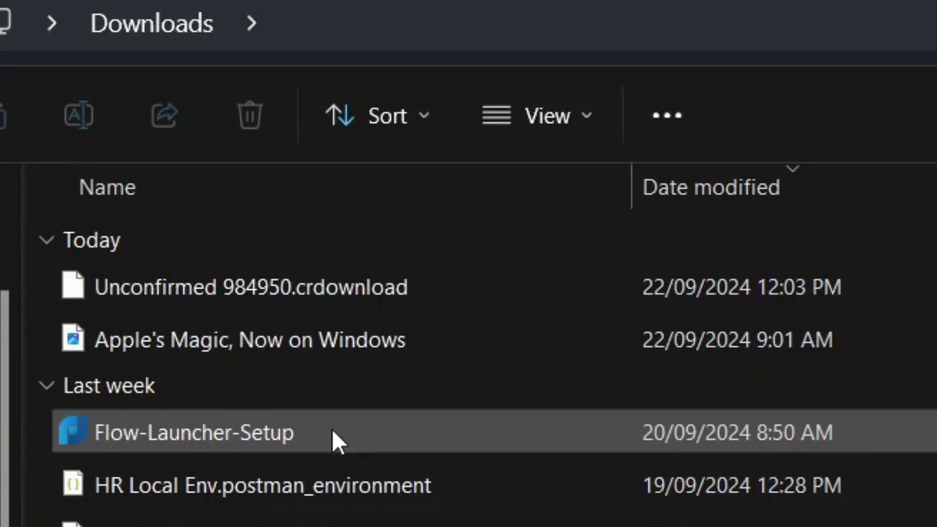
pyautogui.doubleClick(332, 429)
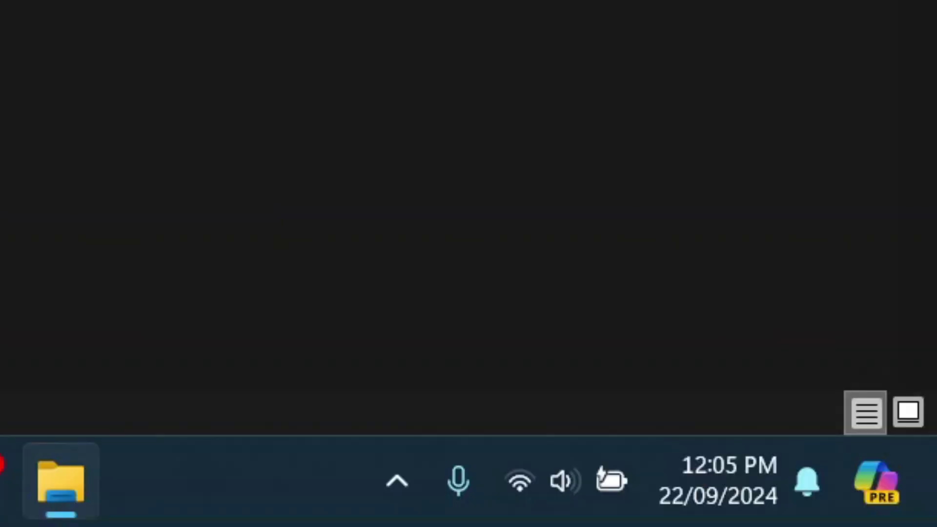
# Show the hidden system tray icons and open Flow Launcher from there
pyautogui.click(397, 485)
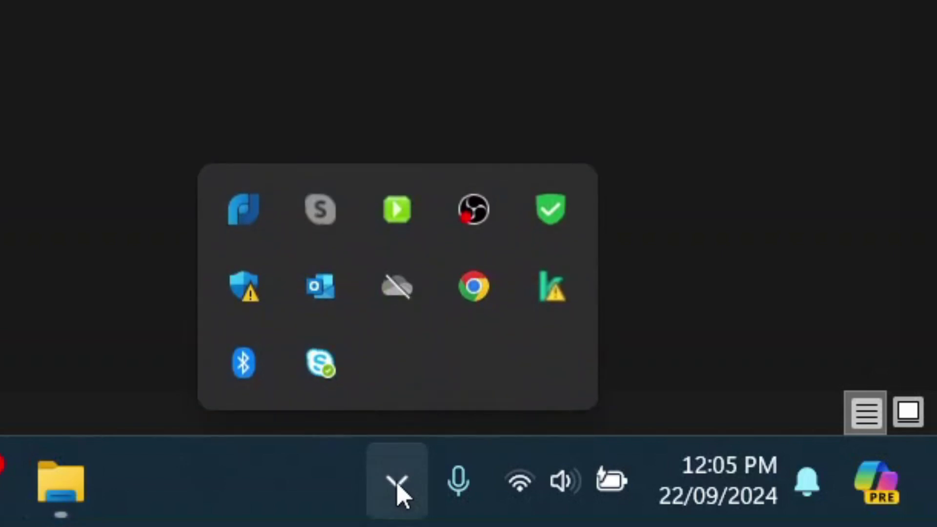
pyautogui.click(249, 223)
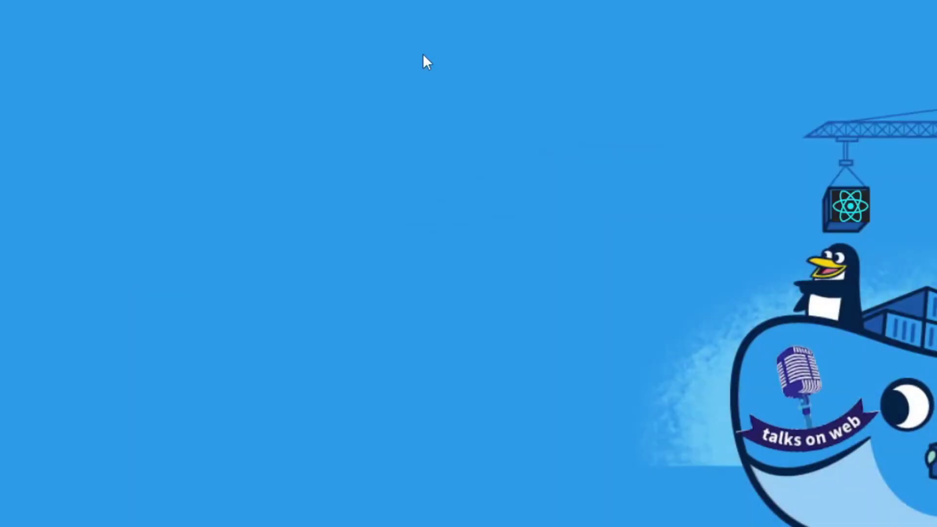
# Bring up the launcher on the desktop and enter the web query "when is the next uk election"
pyautogui.hotkey('ctrl', 'space')
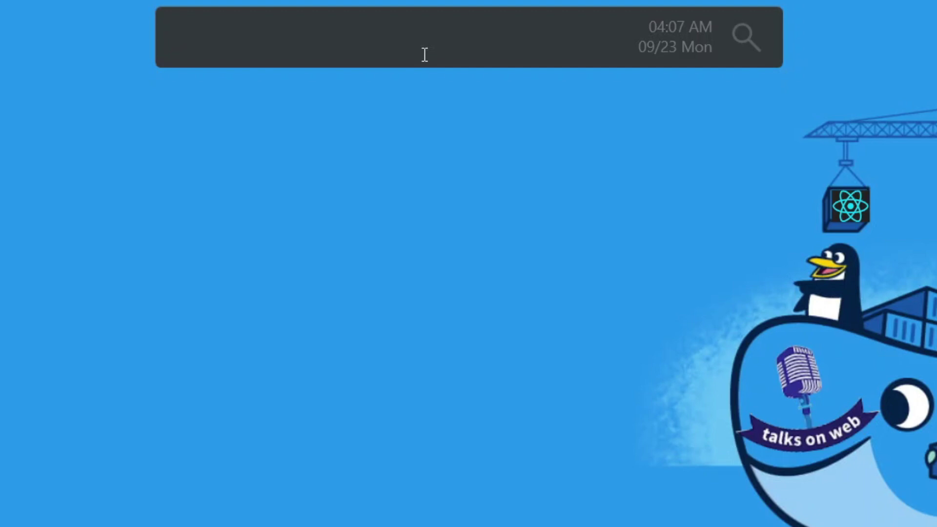
pyautogui.write('when is the next u')
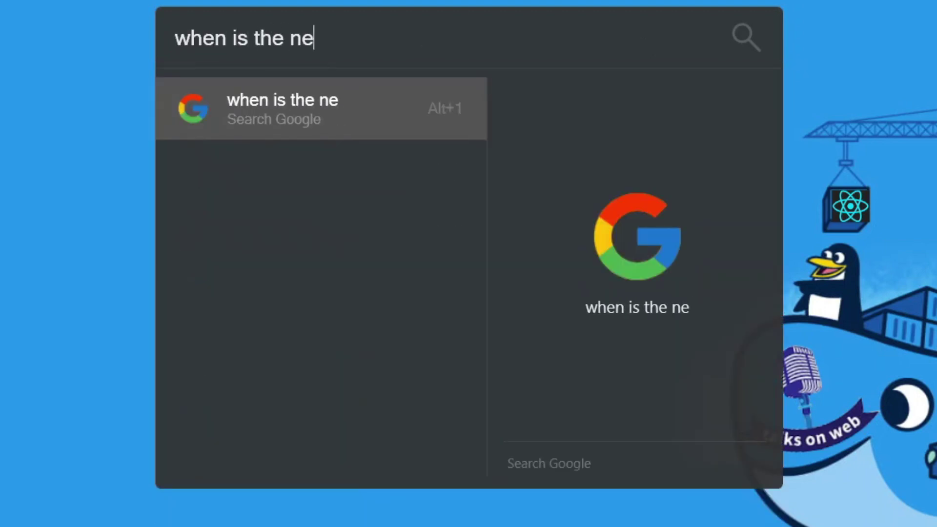
pyautogui.write('k election')
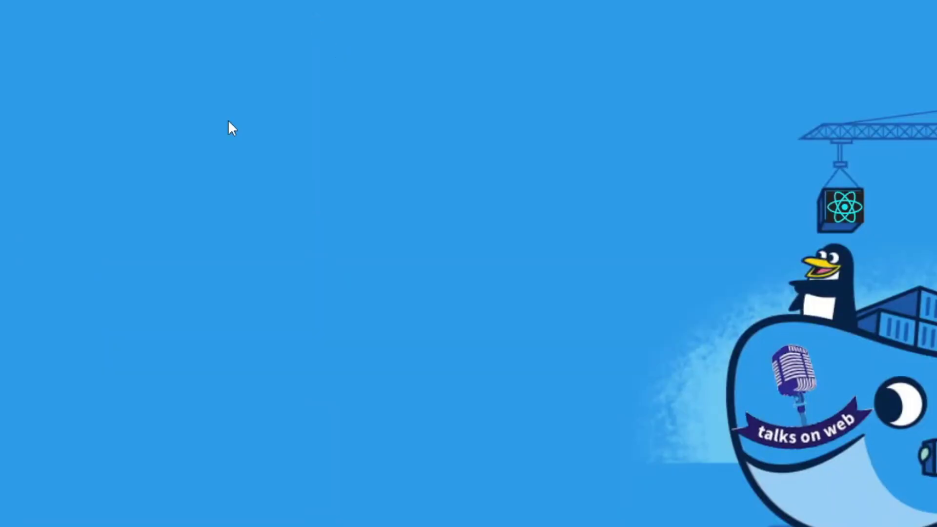
# Look up "hr" in the launcher without an action keyword, and open Flow Launcher's Settings through a "settings" query
pyautogui.hotkey('ctrl', 'space')
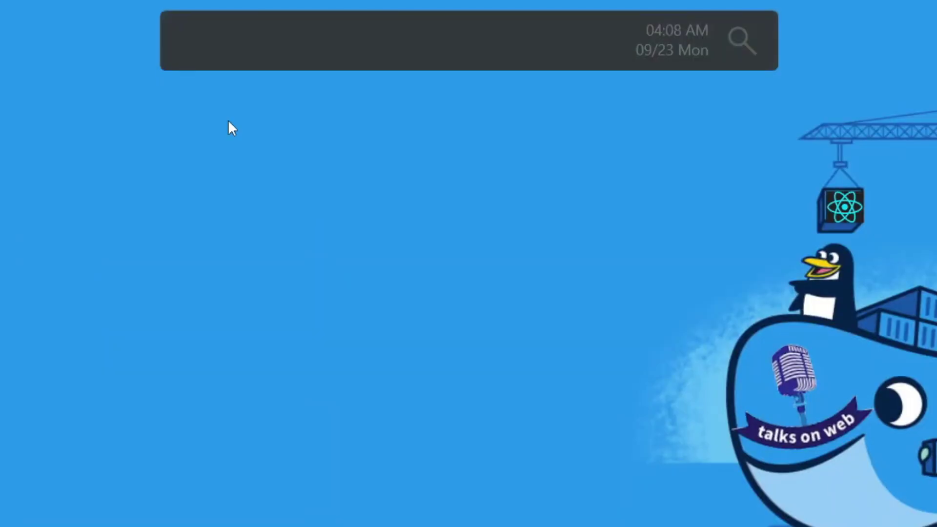
pyautogui.write('hr')
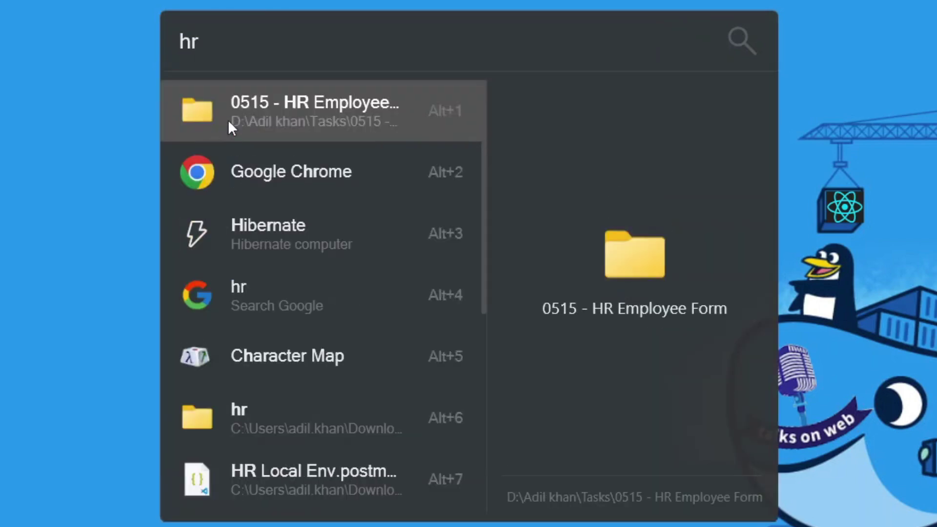
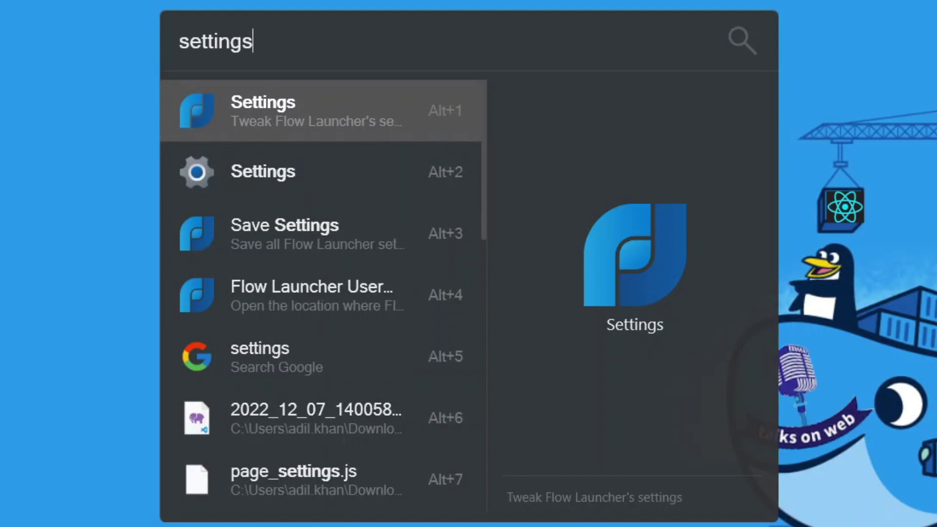
pyautogui.press('Return')
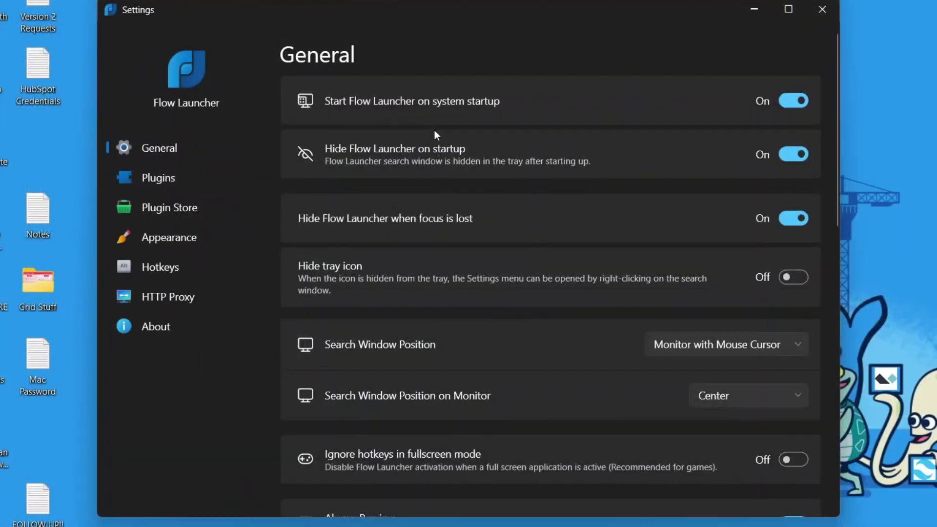
# Expand the Web Searches plugin's settings to show its list of search sources and action keywords
pyautogui.click(154, 178)
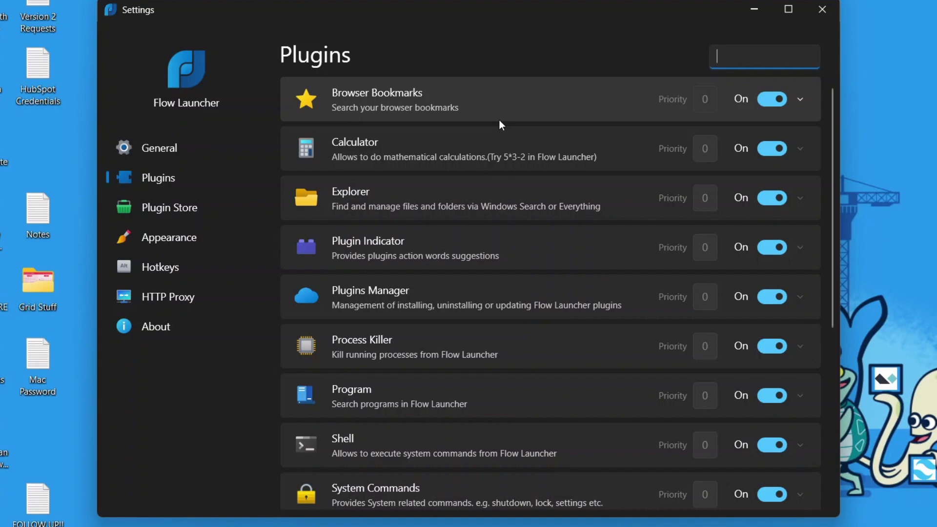
pyautogui.scroll(-12, 495, 178)
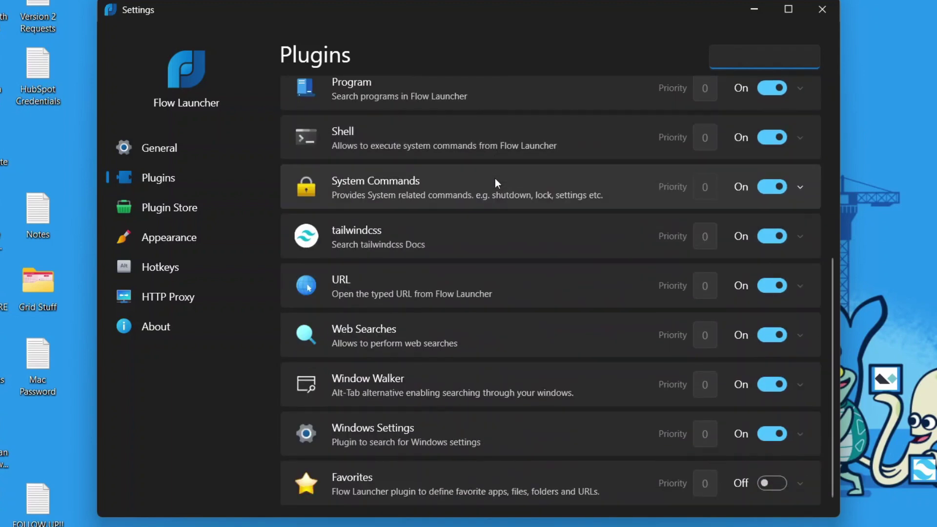
pyautogui.click(449, 344)
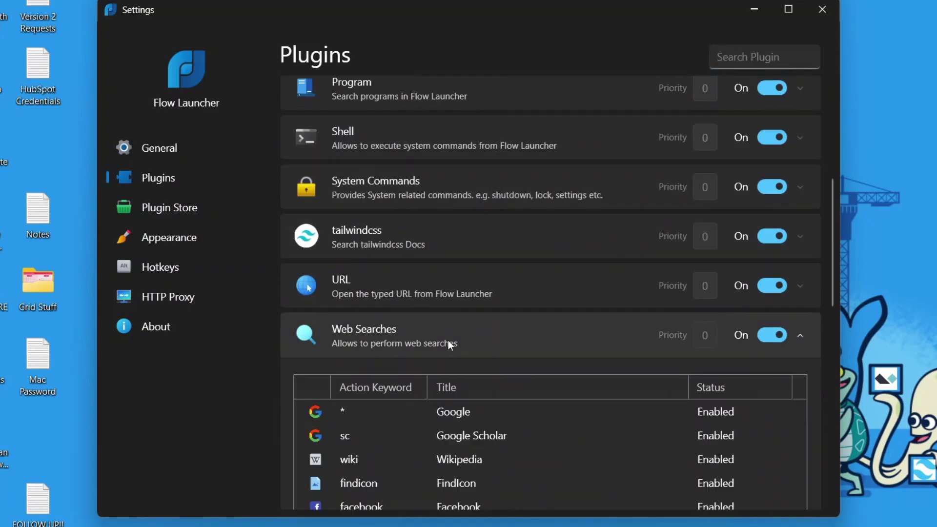
pyautogui.scroll(-1, 448, 340)
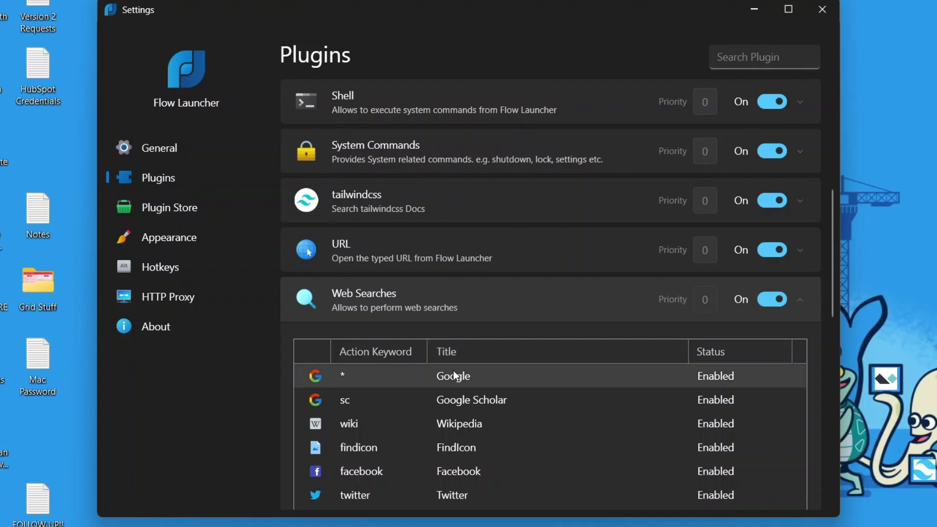
pyautogui.scroll(-5, 512, 375)
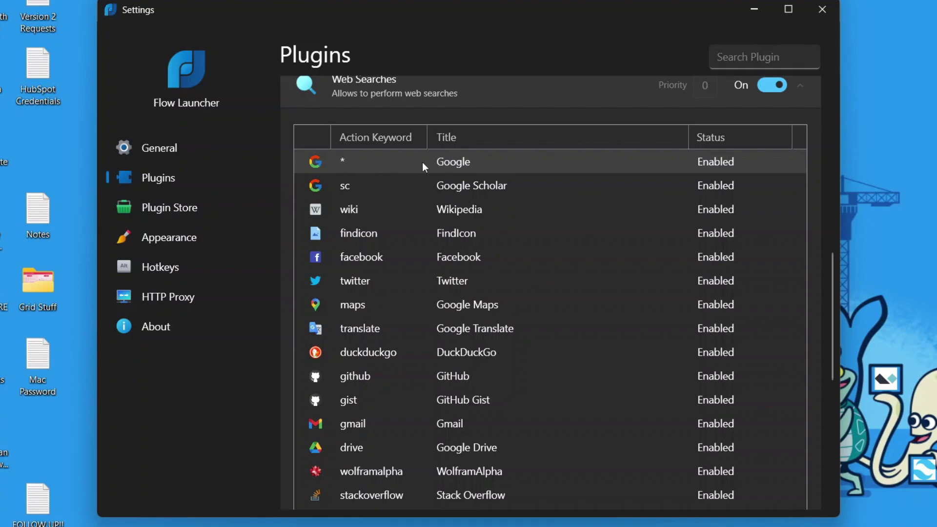
# Open the Google search source for editing and clear its action keyword
pyautogui.doubleClick(351, 163)
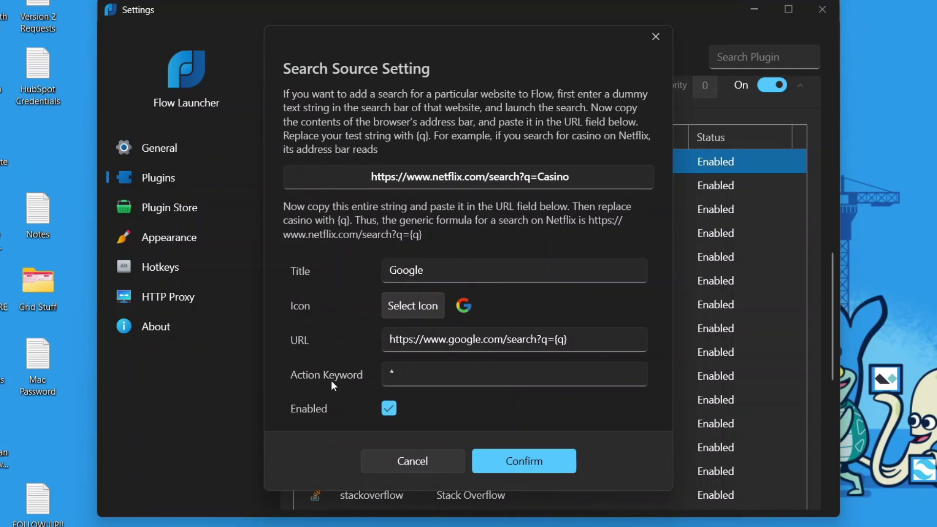
pyautogui.click(406, 373)
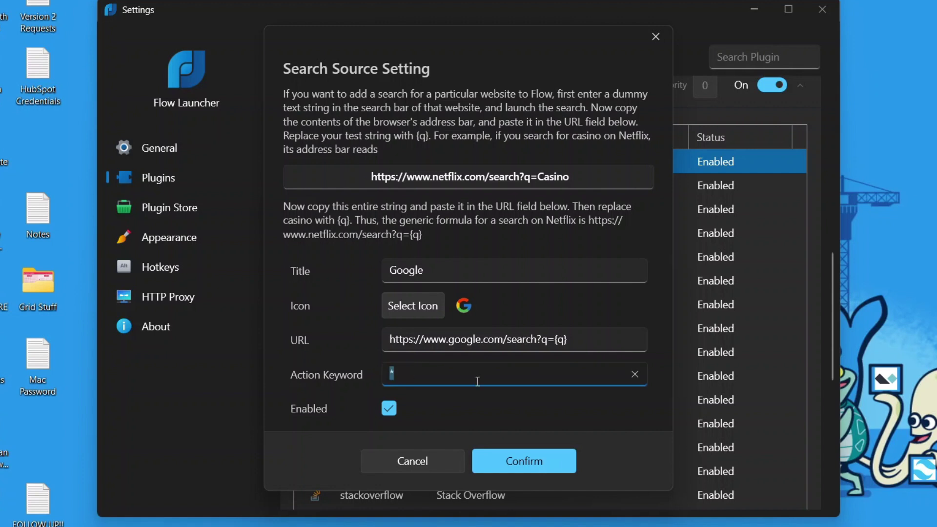
pyautogui.click(450, 377)
pyautogui.press('BackSpace')
# Try "google" and "search" as the Google search source's action keyword, clearing each entry
pyautogui.write('google')
pyautogui.press('BackSpace')
pyautogui.press('BackSpace')
pyautogui.press('BackSpace')
pyautogui.press('BackSpace')
pyautogui.press('BackSpace')
pyautogui.press('BackSpace')
pyautogui.write('search')
pyautogui.press('BackSpace')
pyautogui.press('BackSpace')
pyautogui.press('BackSpace')
pyautogui.press('BackSpace')
pyautogui.press('BackSpace')
pyautogui.press('BackSpace')
# Set the Google search source's action keyword to "goo", save it and close the settings
pyautogui.write('goo')
pyautogui.click(489, 469)
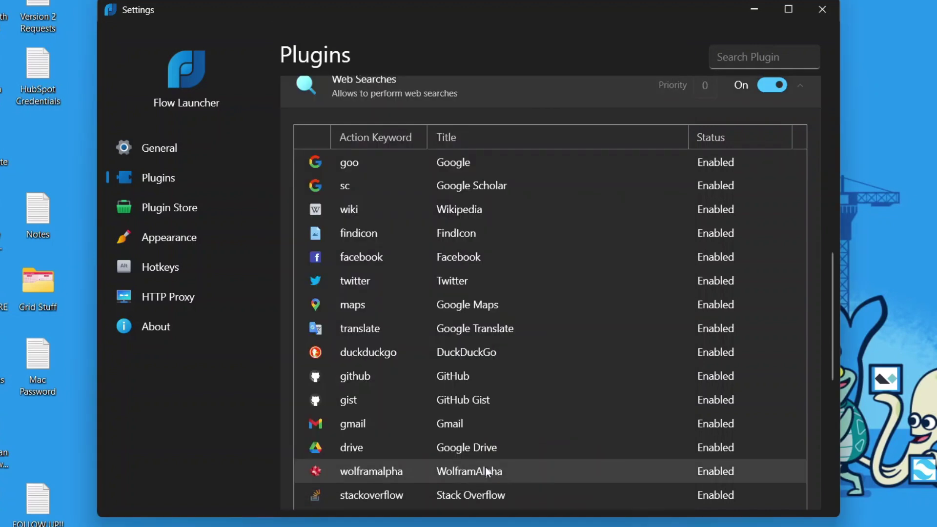
pyautogui.click(824, 8)
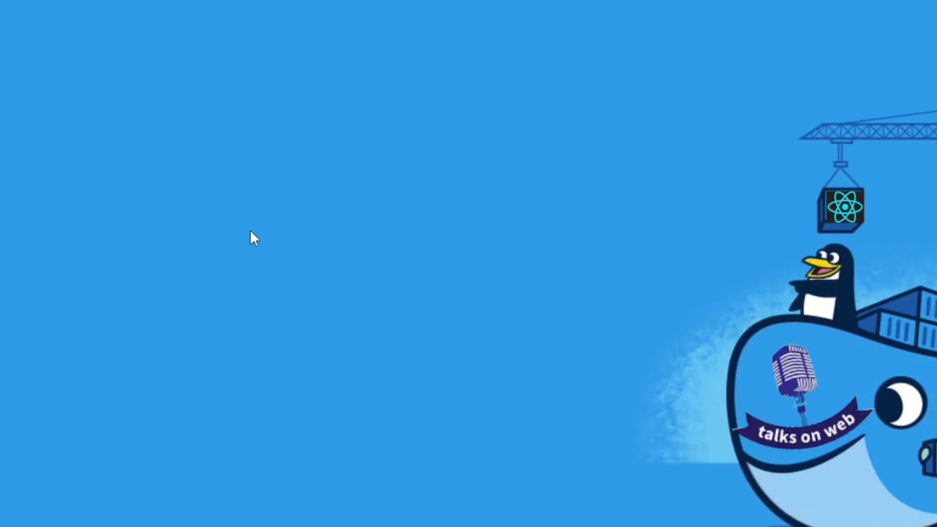
# Bring up the launcher and run a Google search for "hr" using the "goo" action keyword
pyautogui.hotkey('alt', 'space')
pyautogui.write('go')
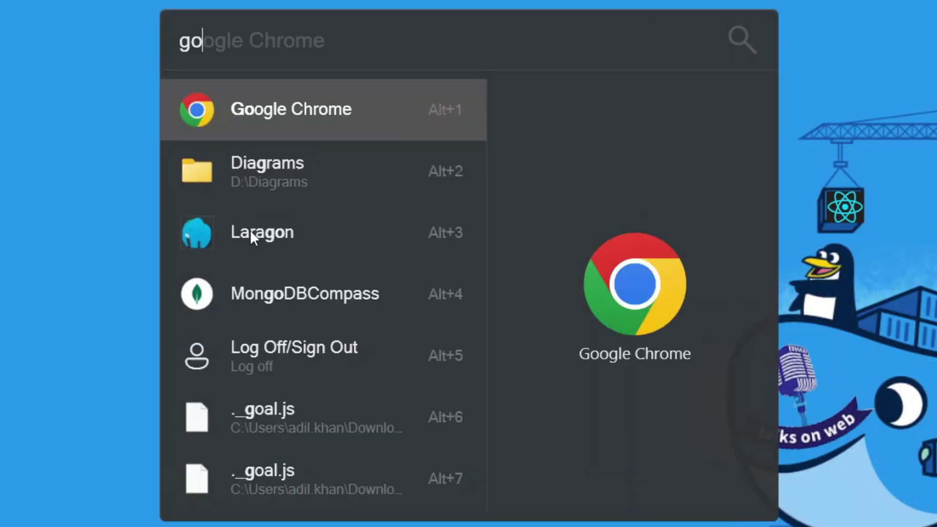
pyautogui.write('o')
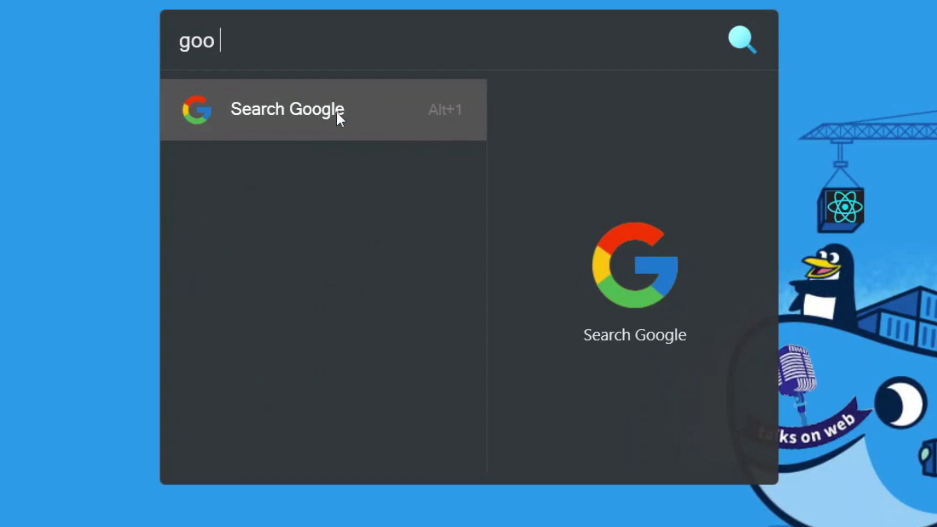
pyautogui.write(' hr')
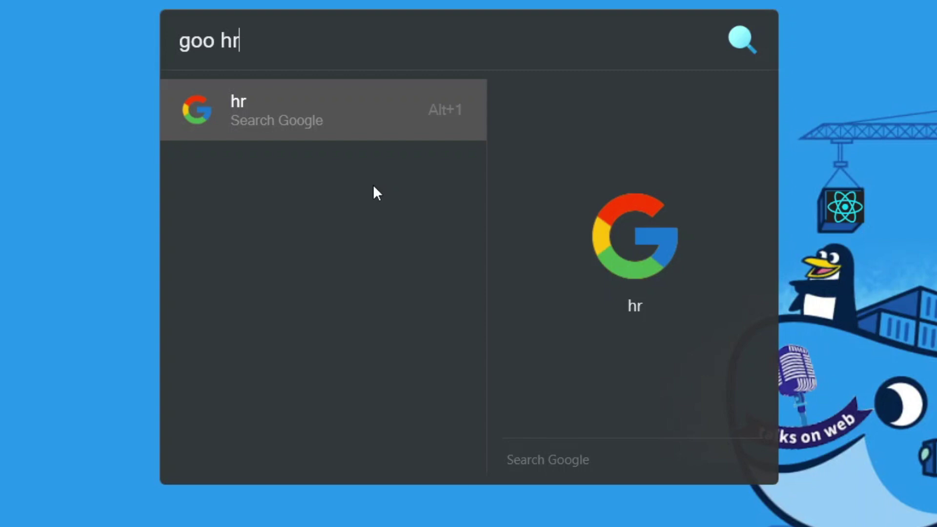
pyautogui.press('Return')
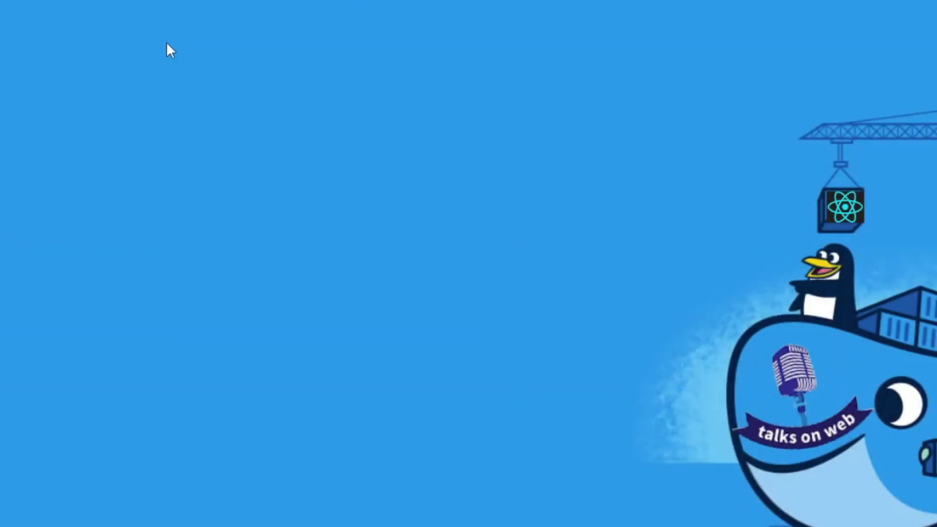
# Reopen Flow Launcher's Settings with a "settings" query and expand the Browser Bookmarks plugin
pyautogui.hotkey('alt', 'space')
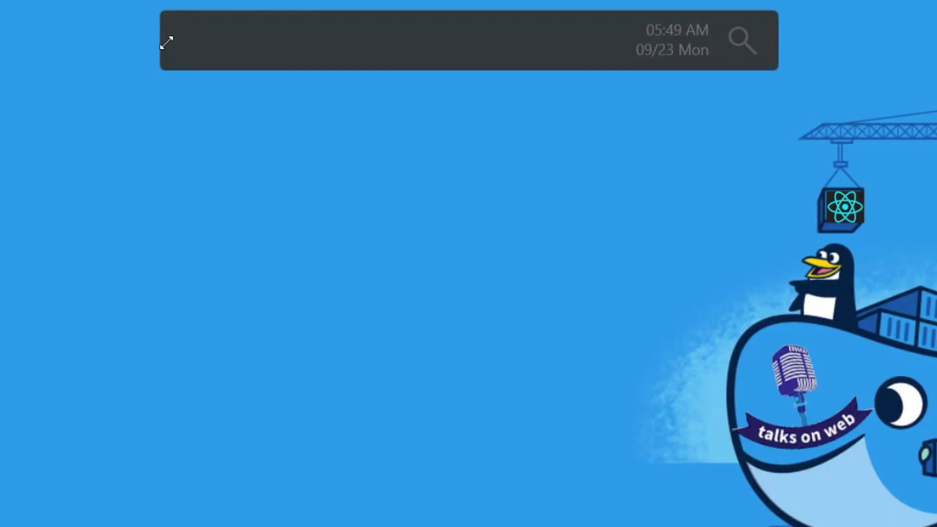
pyautogui.write('sett')
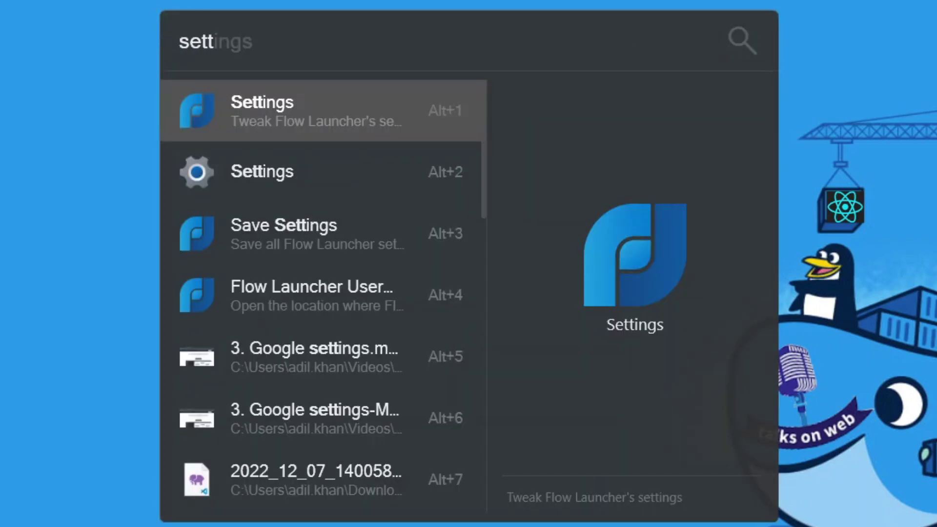
pyautogui.write('ings')
pyautogui.press('Return')
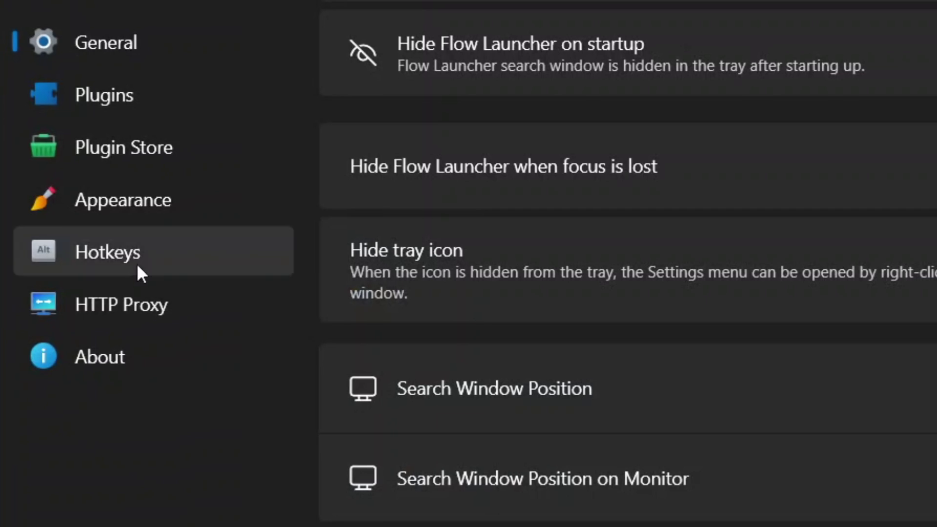
pyautogui.click(122, 115)
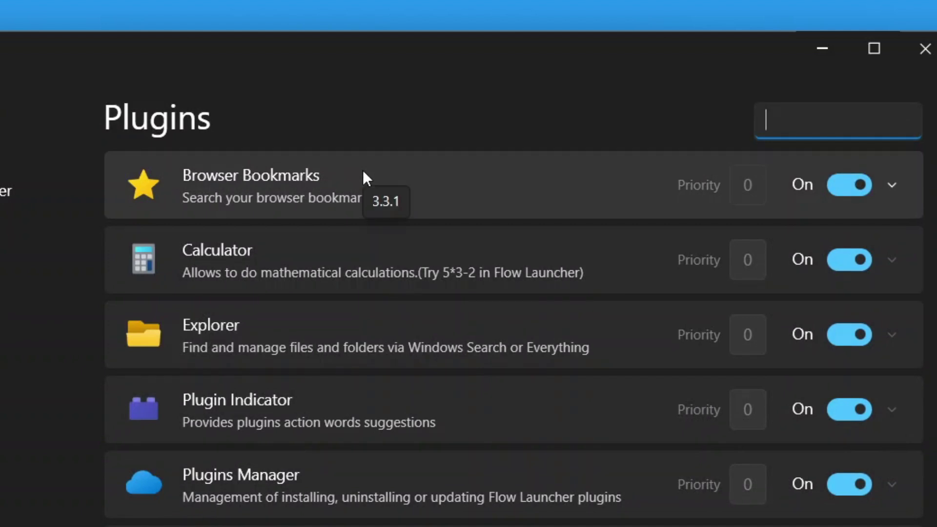
pyautogui.click(364, 172)
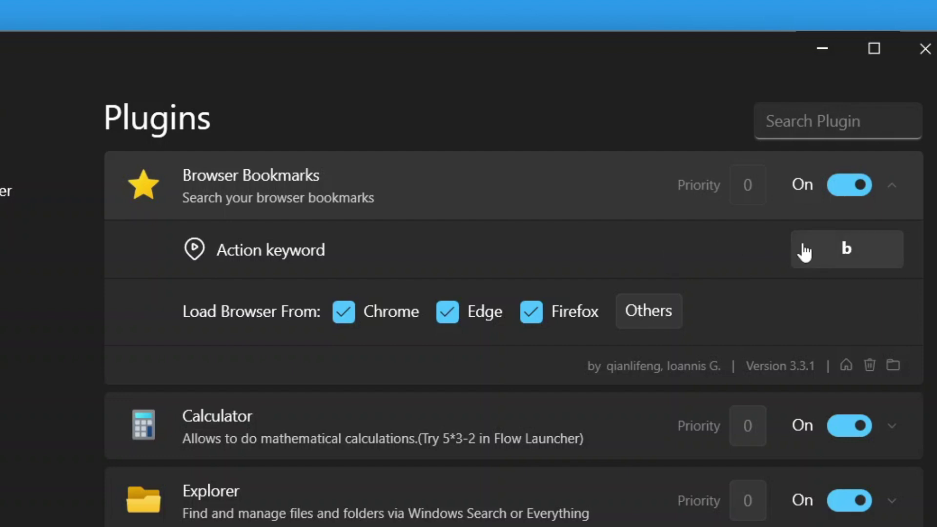
# Try "*", "bookmark" and "b" as the Browser Bookmarks plugin's new action keyword, submit "b", and dismiss the dialog and settings
pyautogui.click(864, 256)
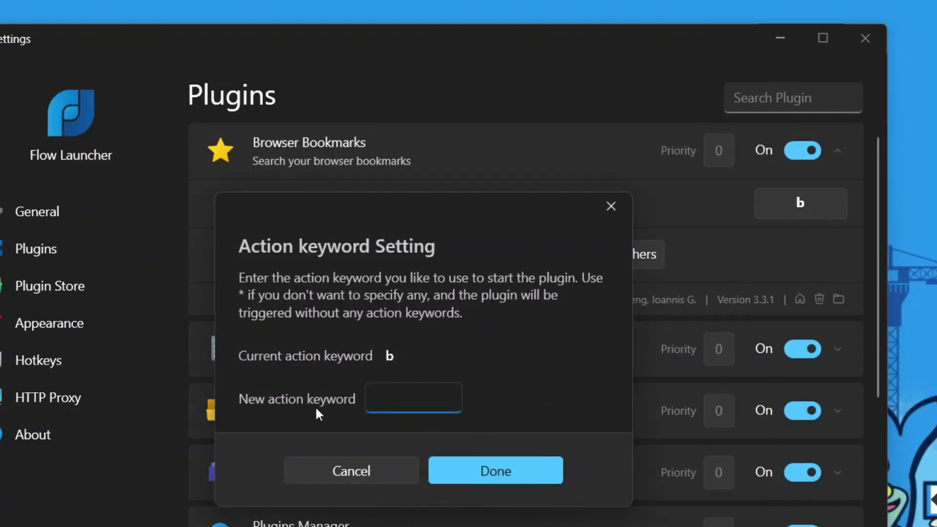
pyautogui.write('*')
pyautogui.press('BackSpace')
pyautogui.write('bookmark')
pyautogui.press('BackSpace')
pyautogui.press('BackSpace')
pyautogui.press('BackSpace')
pyautogui.press('BackSpace')
pyautogui.press('BackSpace')
pyautogui.press('BackSpace')
pyautogui.press('BackSpace')
pyautogui.press('BackSpace')
pyautogui.write('b')
pyautogui.click(486, 471)
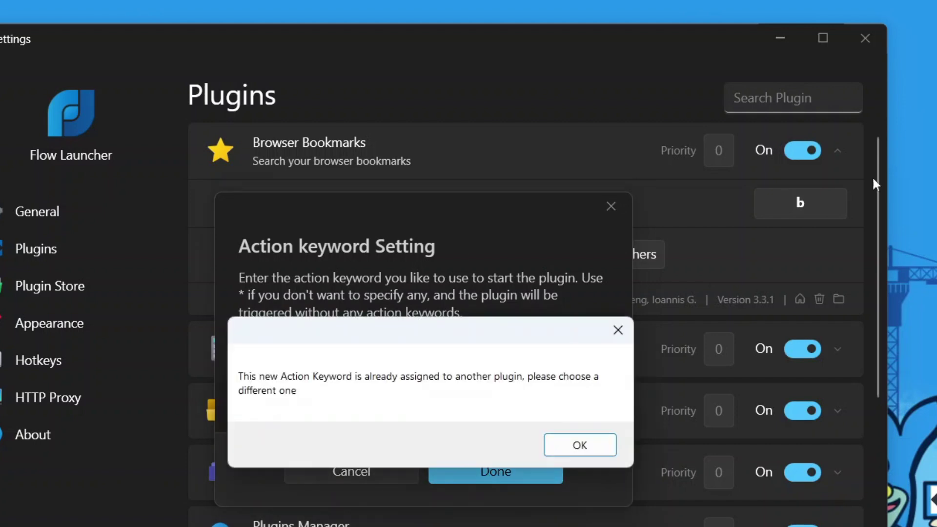
pyautogui.click(575, 445)
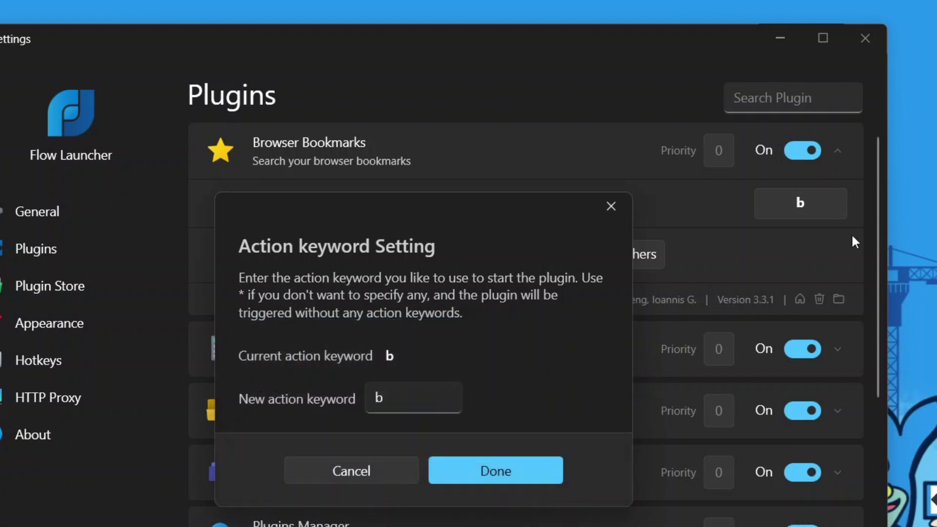
pyautogui.click(615, 205)
pyautogui.click(865, 38)
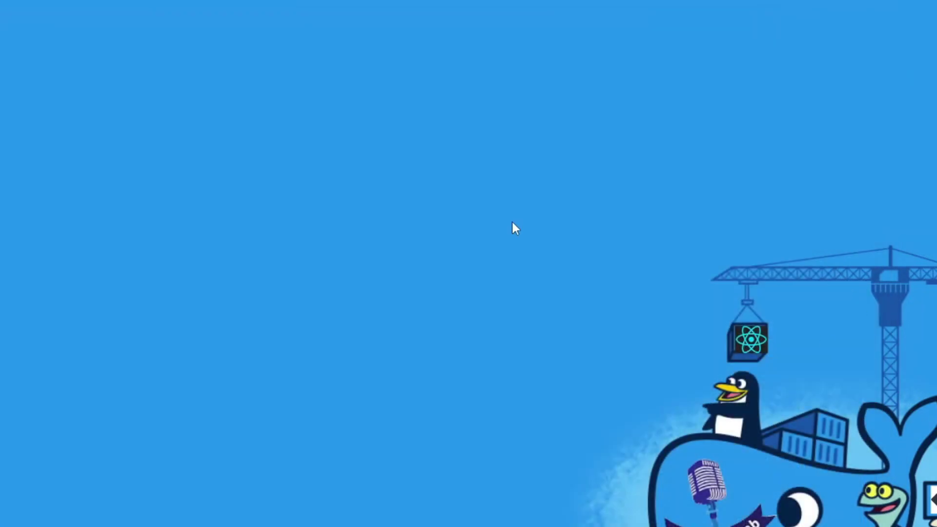
# Bring up the launcher and open the "db diagram" browser bookmark with the query "b db"
pyautogui.hotkey('alt', 'space')
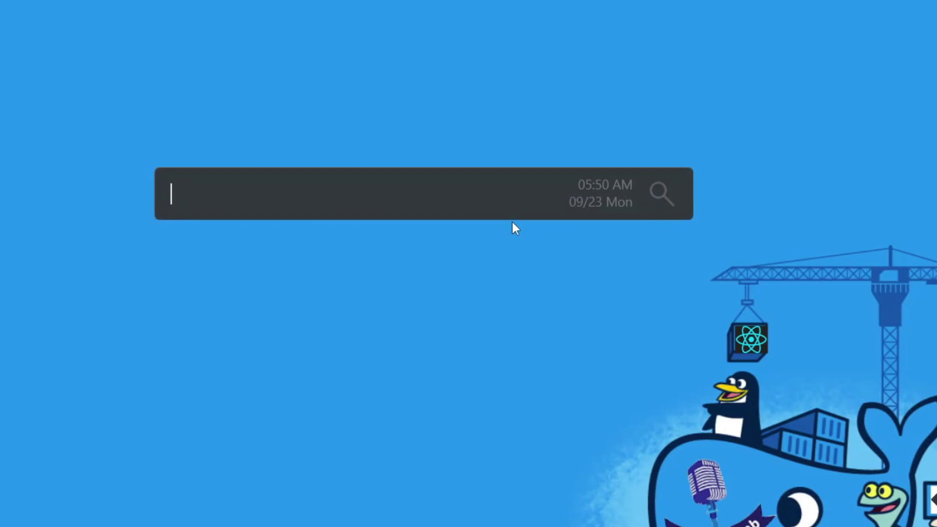
pyautogui.write('b')
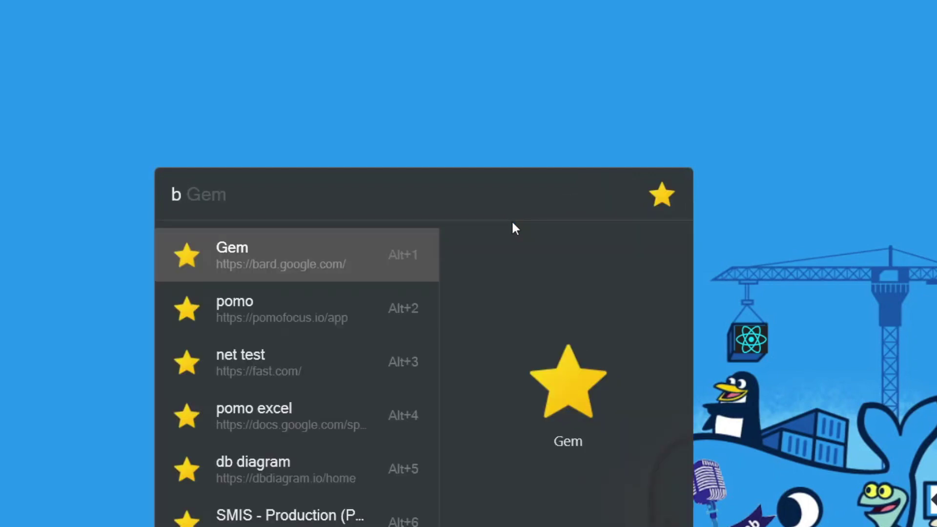
pyautogui.write(' db')
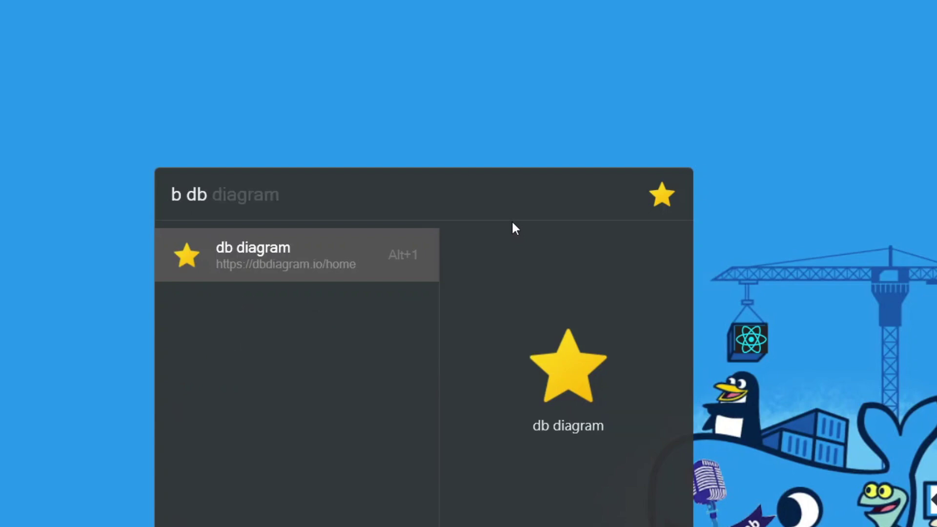
pyautogui.press('Return')
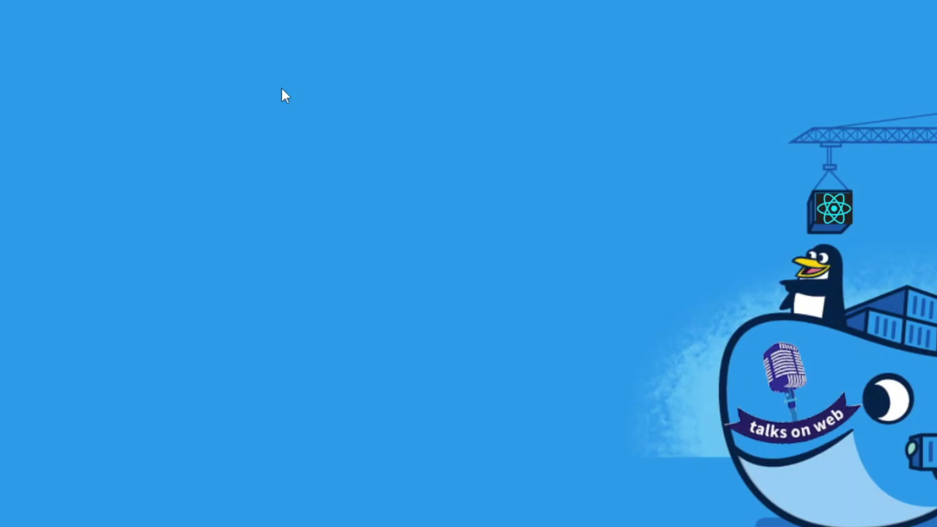
# Search the launcher for "db" without the bookmarks keyword and look through the results
pyautogui.hotkey('alt', 'space')
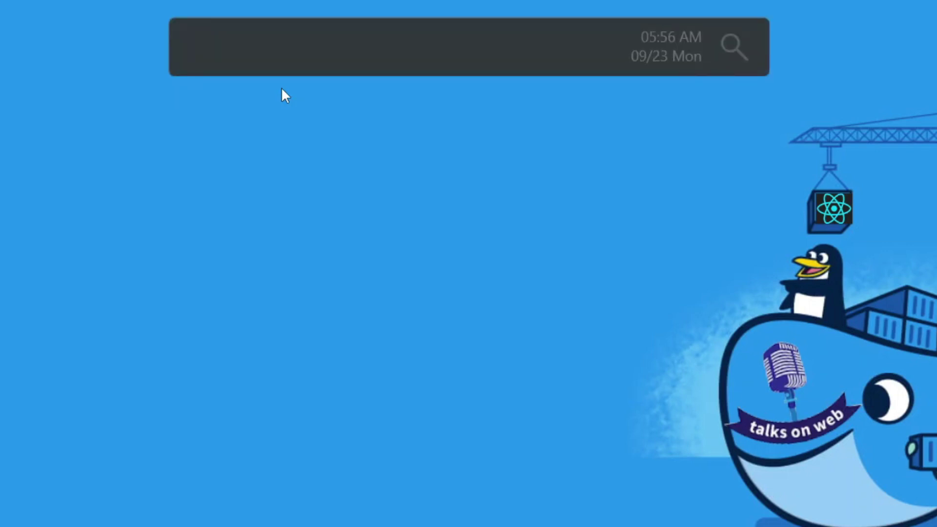
pyautogui.write('db ')
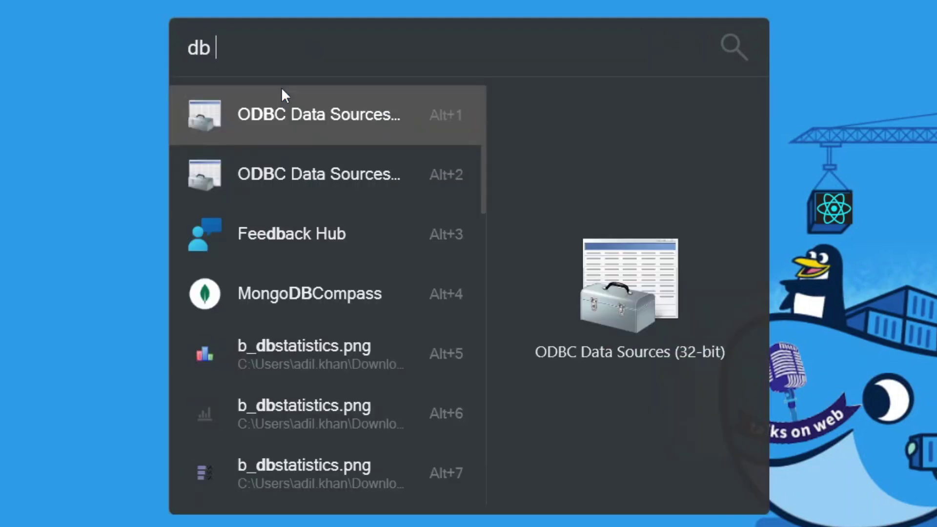
pyautogui.write('d')
pyautogui.press('BackSpace')
pyautogui.scroll(-1, 314, 206)
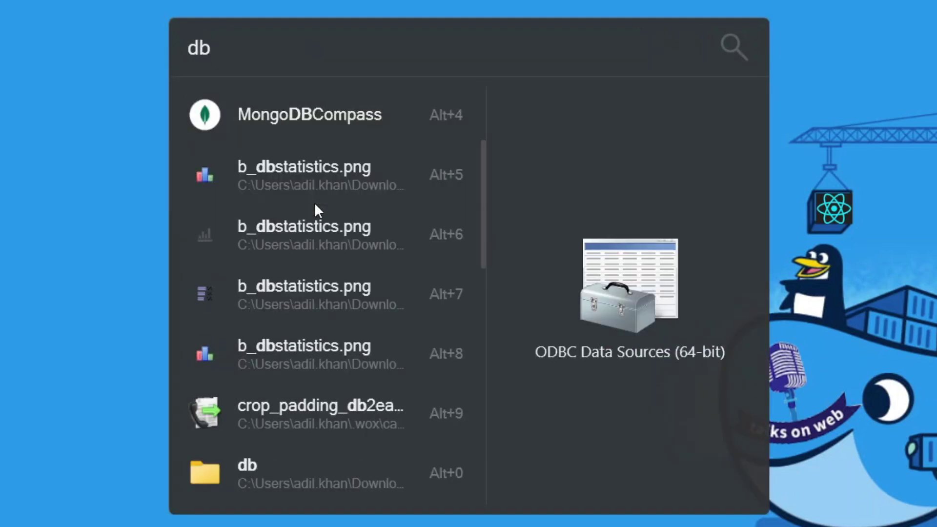
pyautogui.scroll(1, 316, 205)
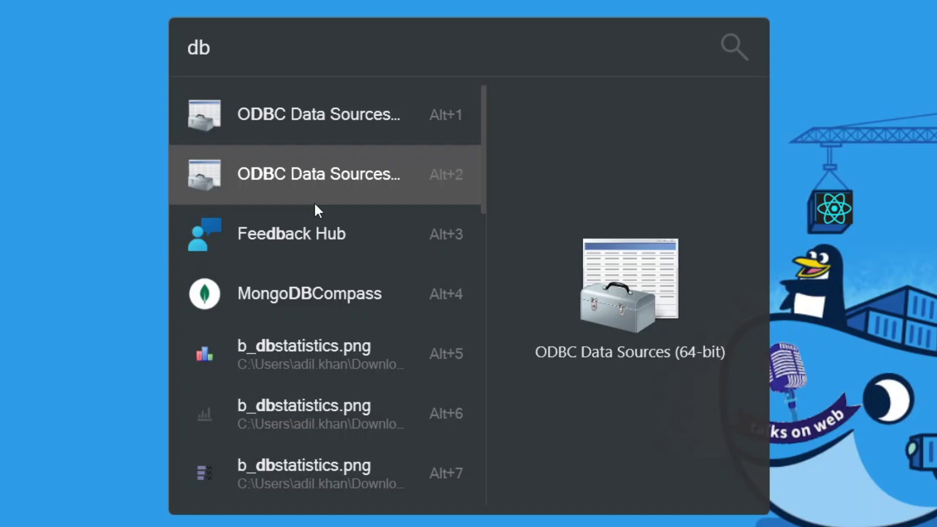
pyautogui.scroll(-1, 342, 311)
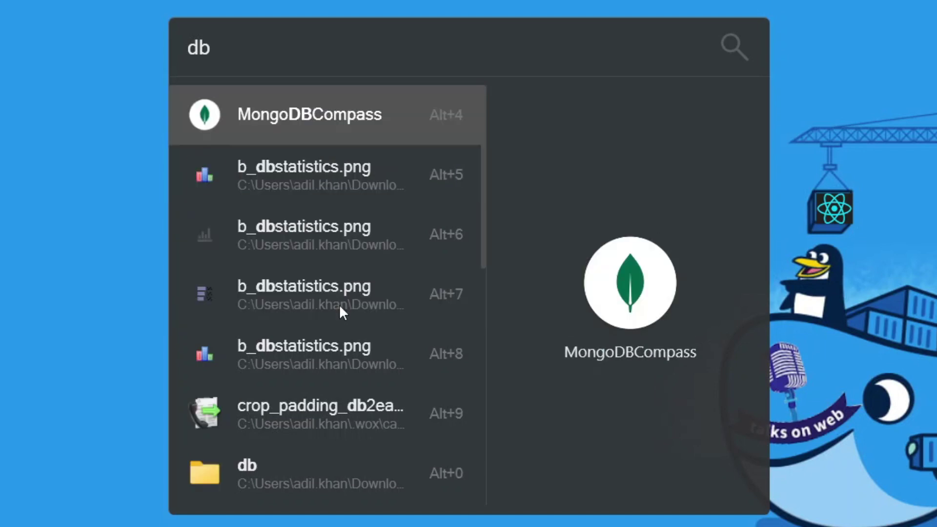
# Reopen Flow Launcher's Settings with a "settings" query and display the Explorer plugin's Quick Access Links
pyautogui.scroll(-1, 292, 328)
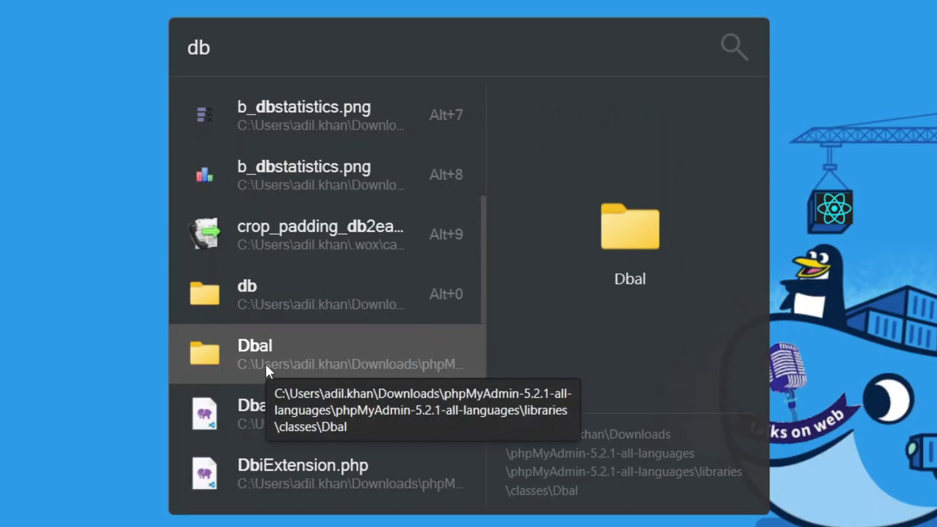
pyautogui.press('BackSpace')
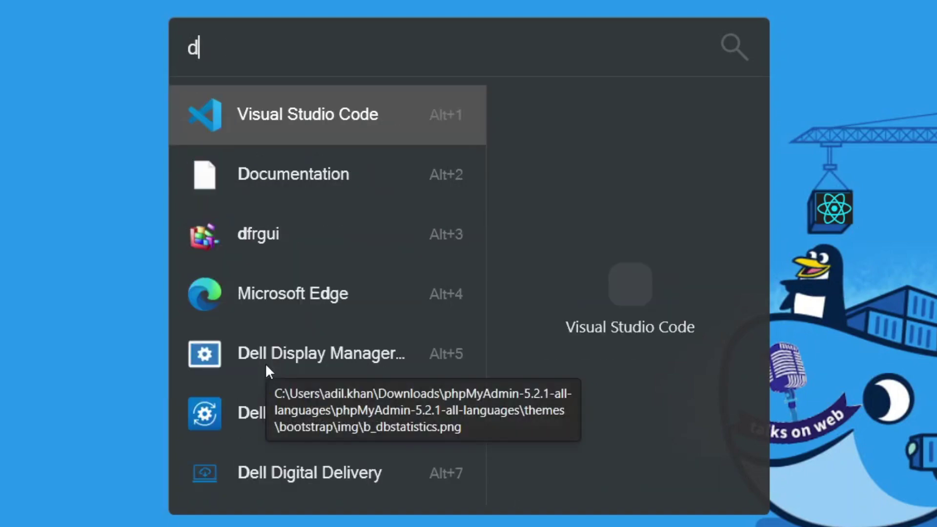
pyautogui.press('BackSpace')
pyautogui.write('setti')
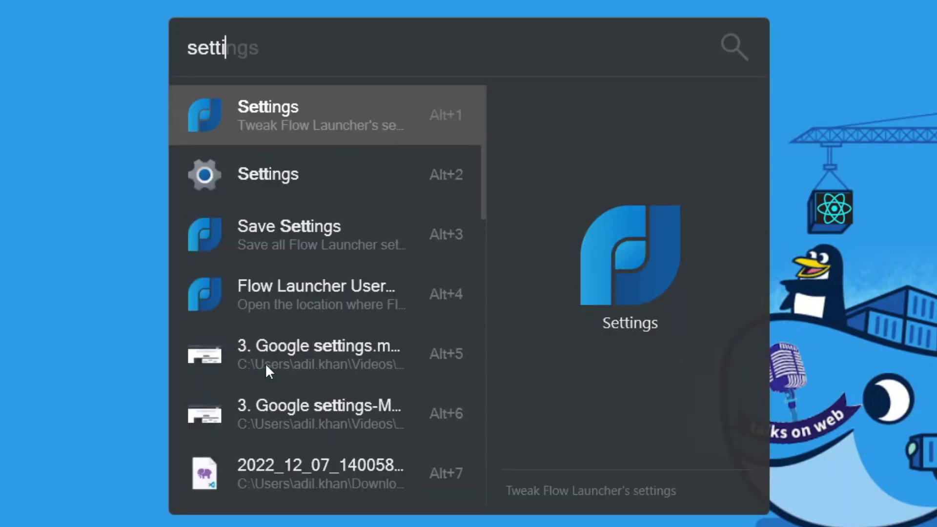
pyautogui.write('ngs')
pyautogui.press('Return')
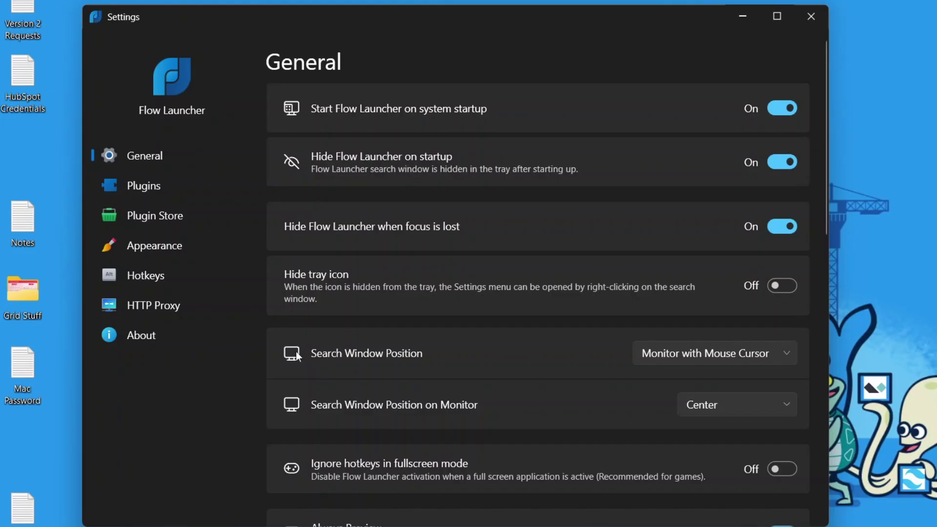
pyautogui.click(169, 195)
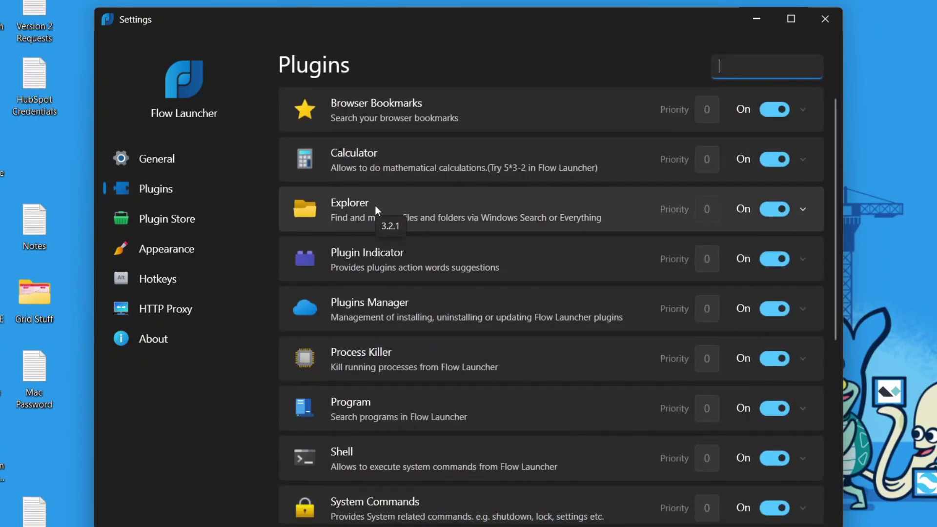
pyautogui.click(375, 205)
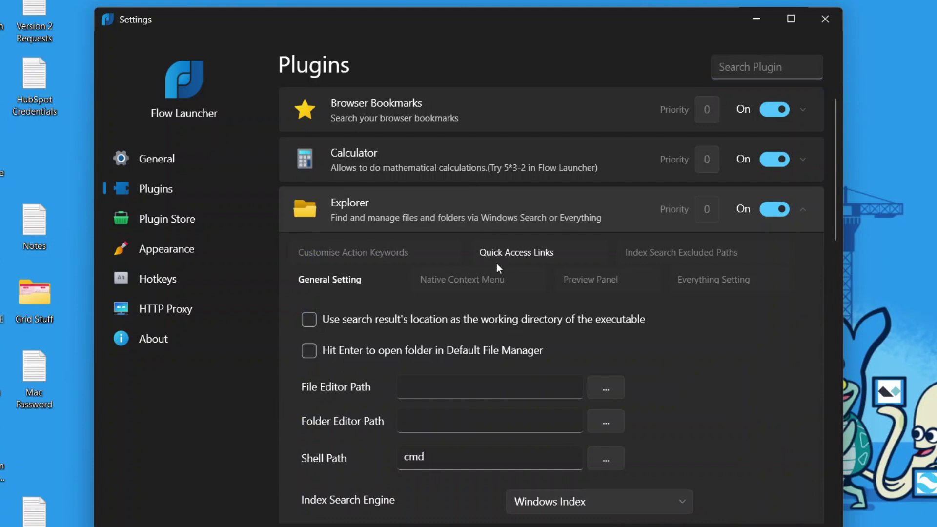
pyautogui.click(522, 257)
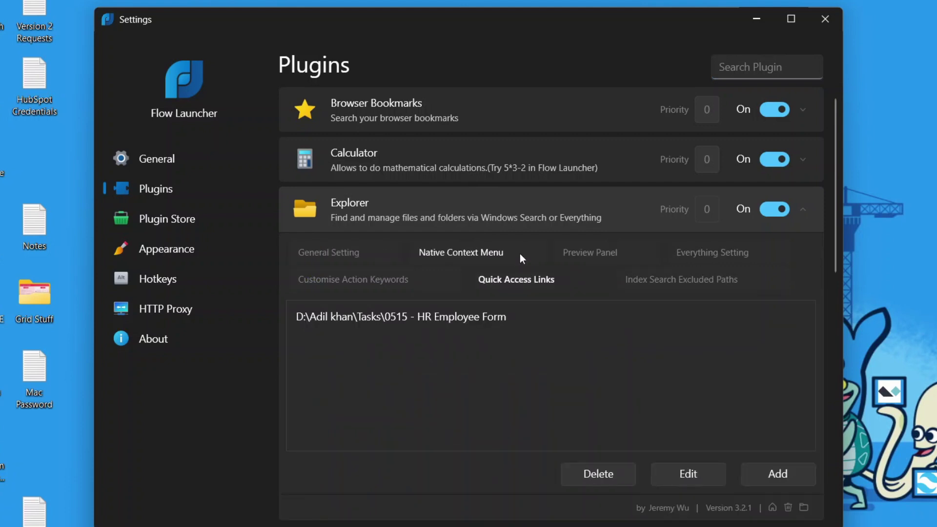
# Add the D:\Diagrams folder to the Explorer plugin's Quick Access Links and close the settings
pyautogui.click(778, 474)
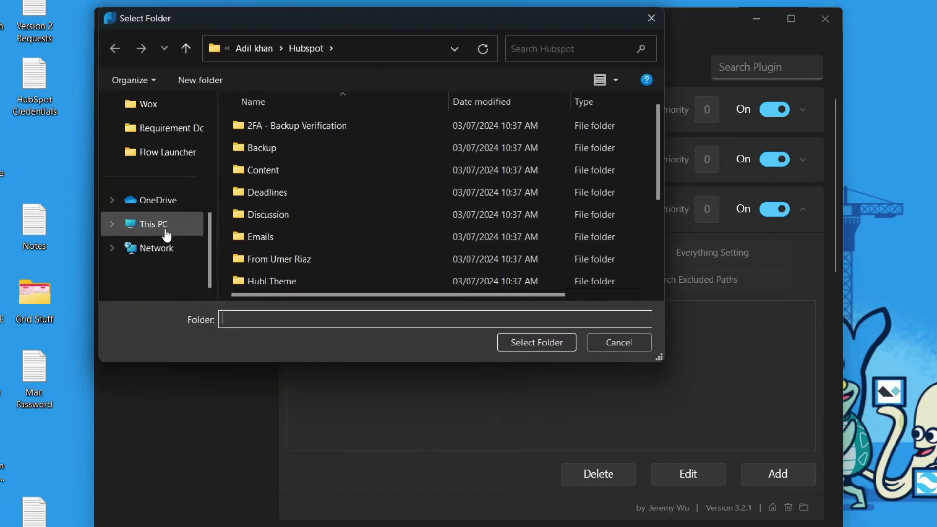
pyautogui.click(167, 225)
pyautogui.doubleClick(498, 135)
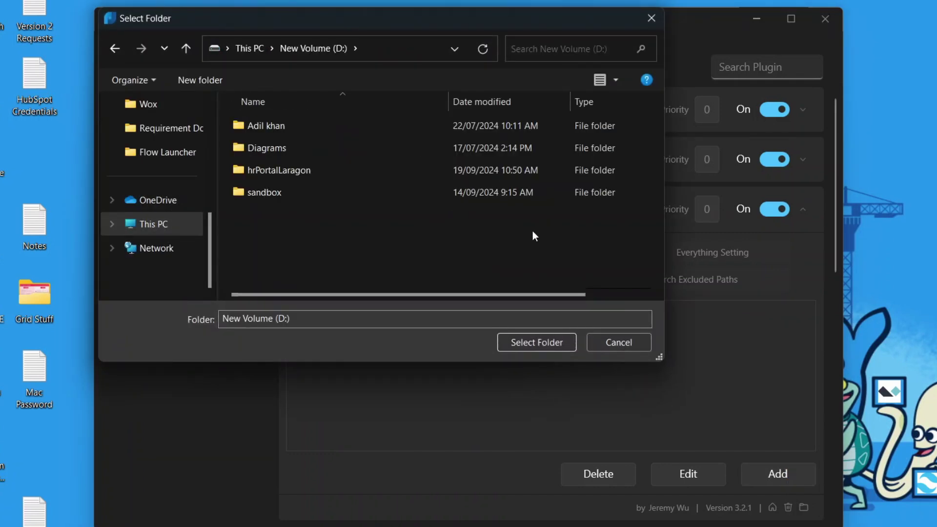
pyautogui.doubleClick(269, 142)
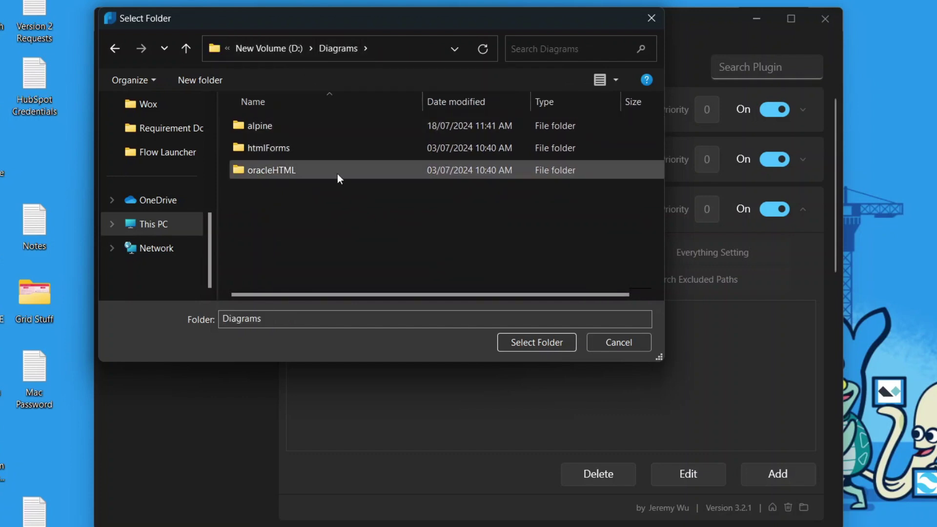
pyautogui.click(523, 348)
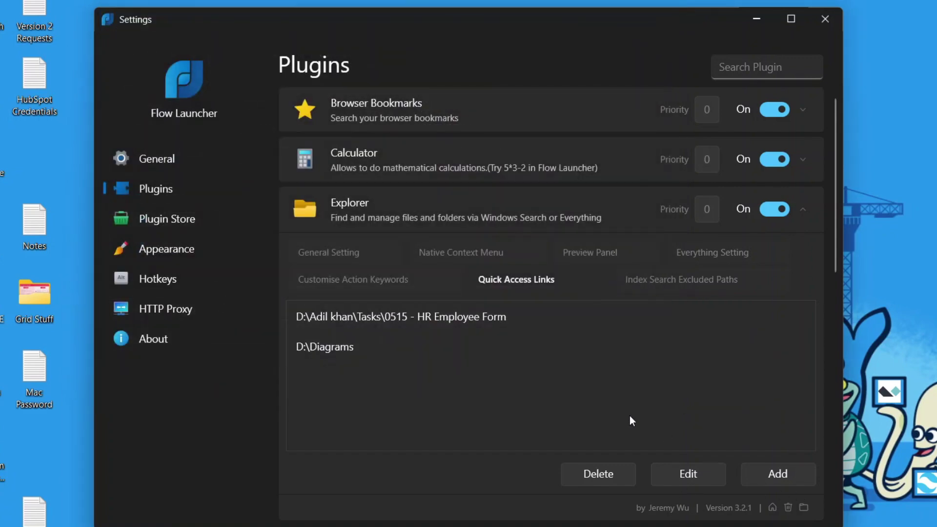
pyautogui.click(826, 22)
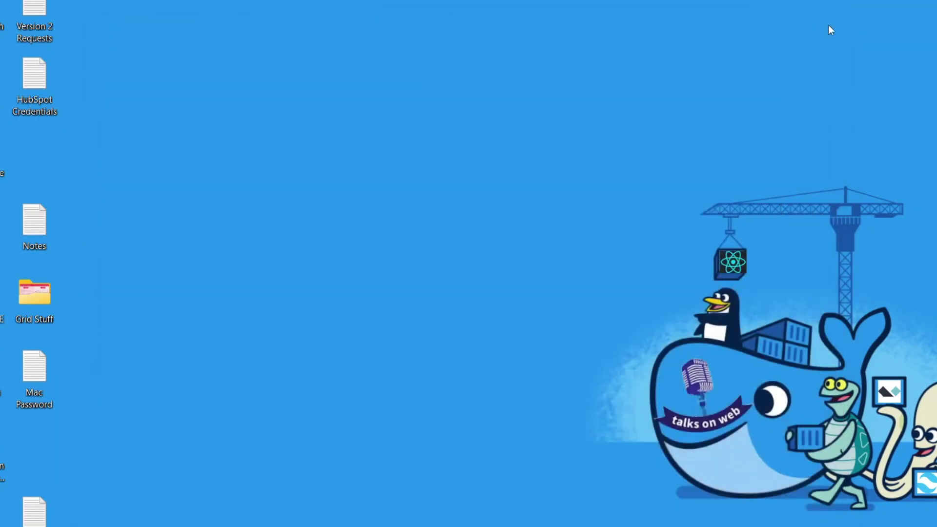
# Search the launcher for "diagram" and for "visuals", clear the query and dismiss the launcher
pyautogui.hotkey('alt', 'space')
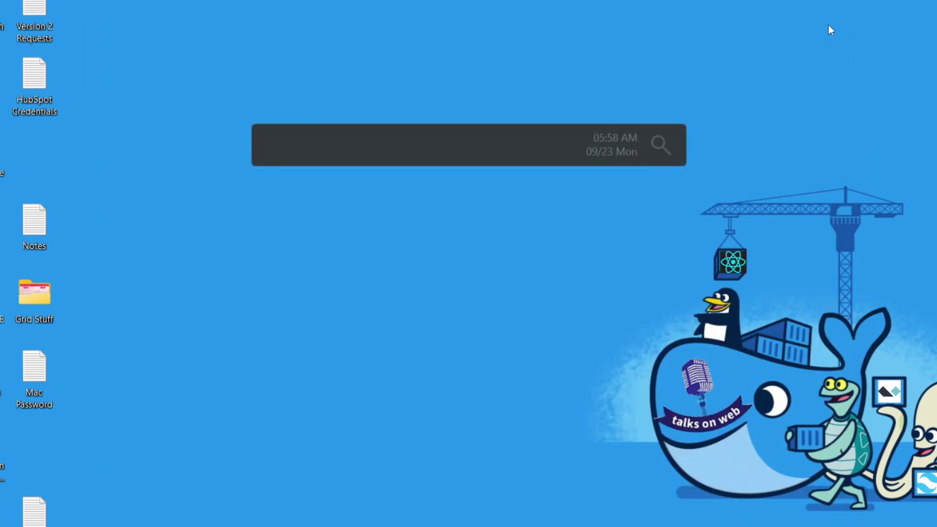
pyautogui.write('diagram')
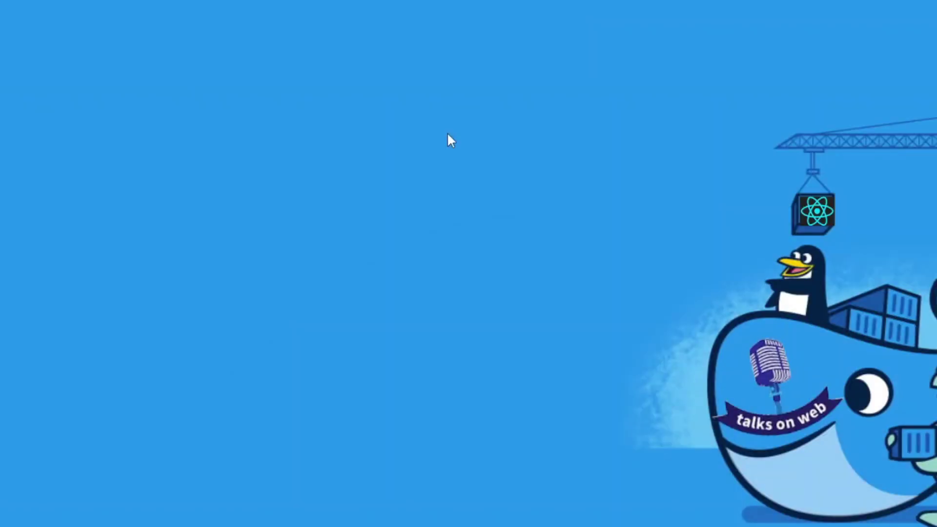
pyautogui.hotkey('alt', 'space')
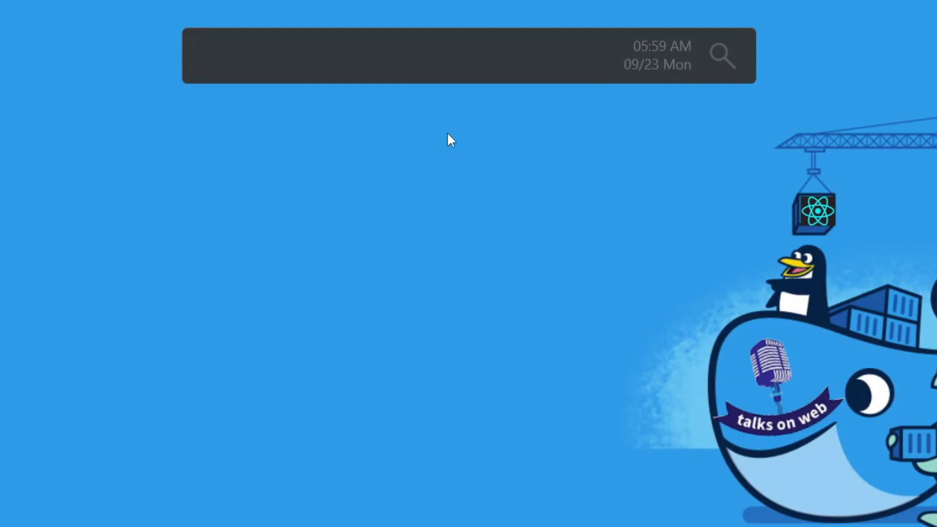
pyautogui.write('visuals')
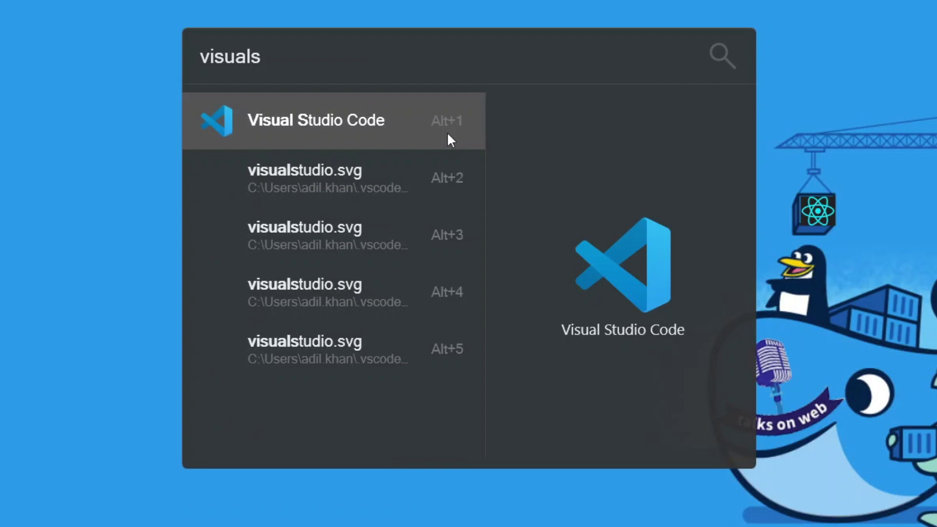
pyautogui.press('BackSpace')
pyautogui.press('BackSpace')
pyautogui.press('BackSpace')
pyautogui.press('BackSpace')
pyautogui.press('BackSpace')
pyautogui.press('BackSpace')
pyautogui.press('Escape')
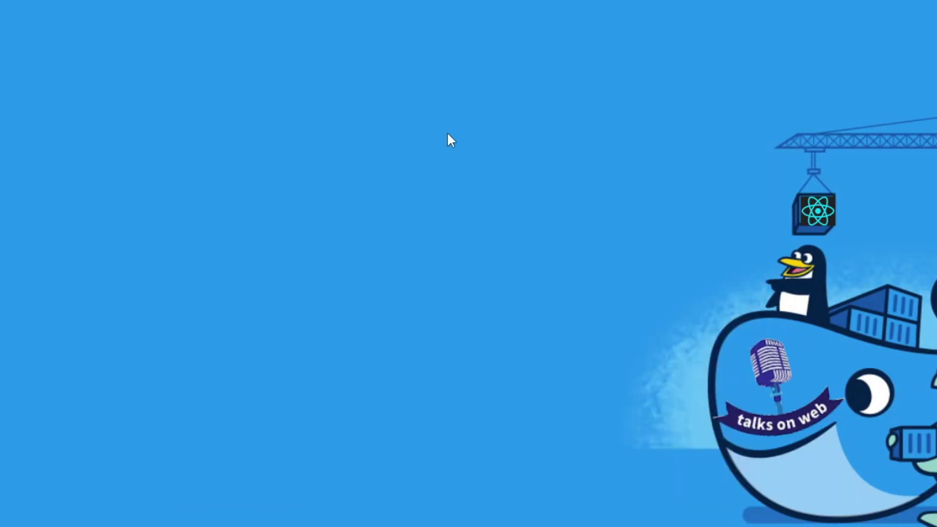
# Bring up the launcher, search for "postman" and clear the query
pyautogui.hotkey('alt', 'space')
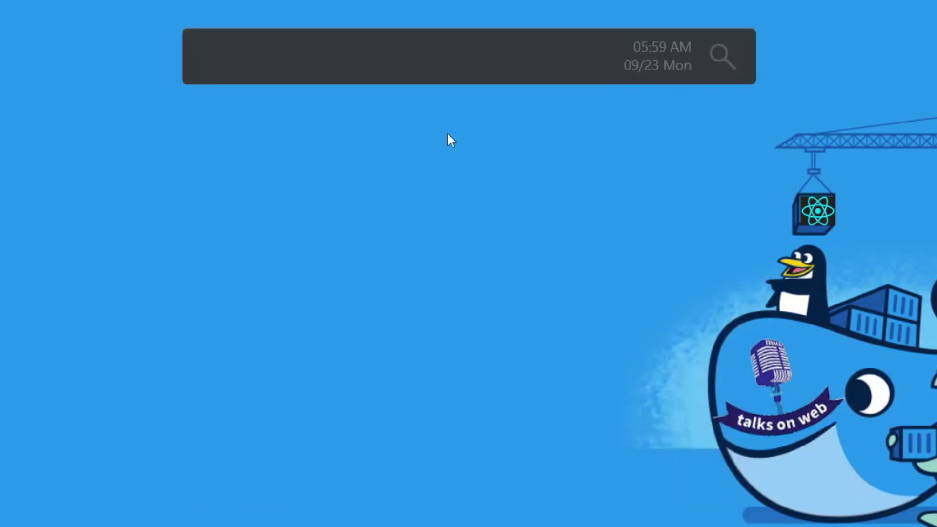
pyautogui.write('postman')
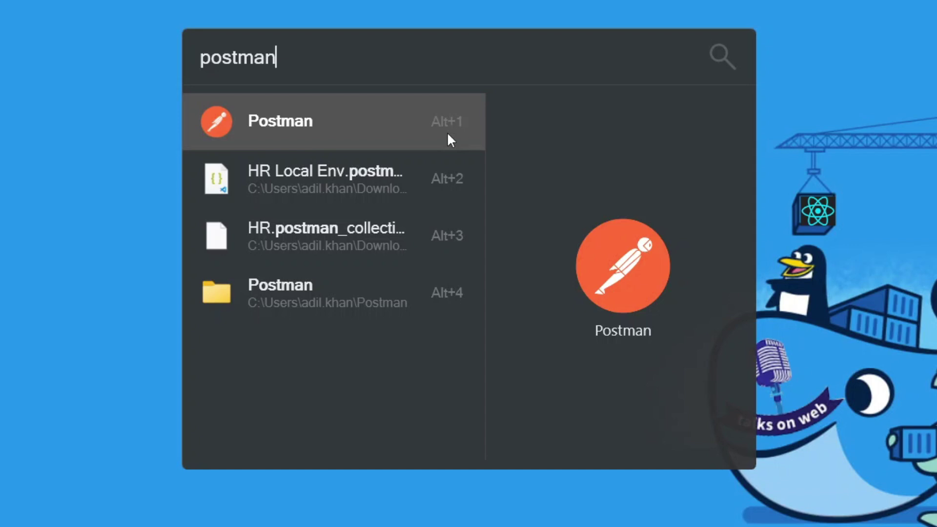
pyautogui.press('BackSpace')
pyautogui.press('BackSpace')
pyautogui.press('BackSpace')
pyautogui.press('BackSpace')
pyautogui.press('BackSpace')
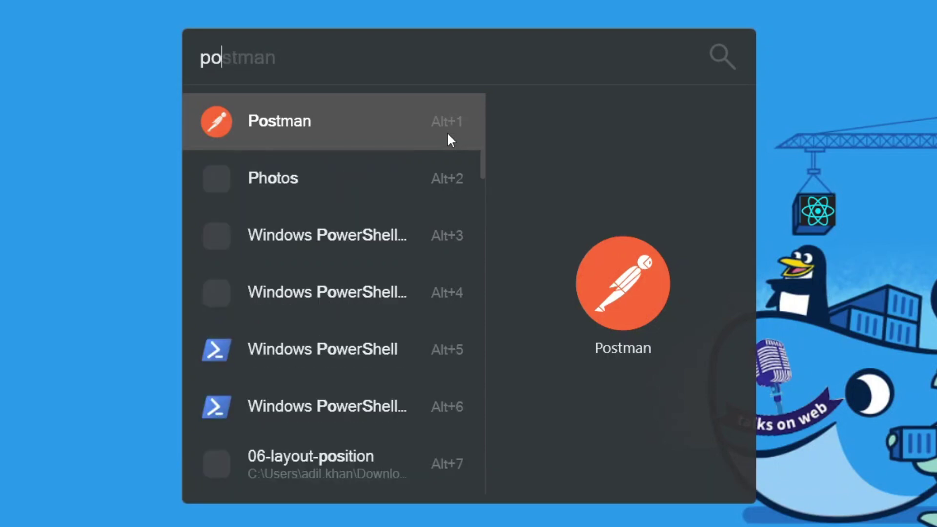
pyautogui.press('BackSpace')
pyautogui.press('BackSpace')
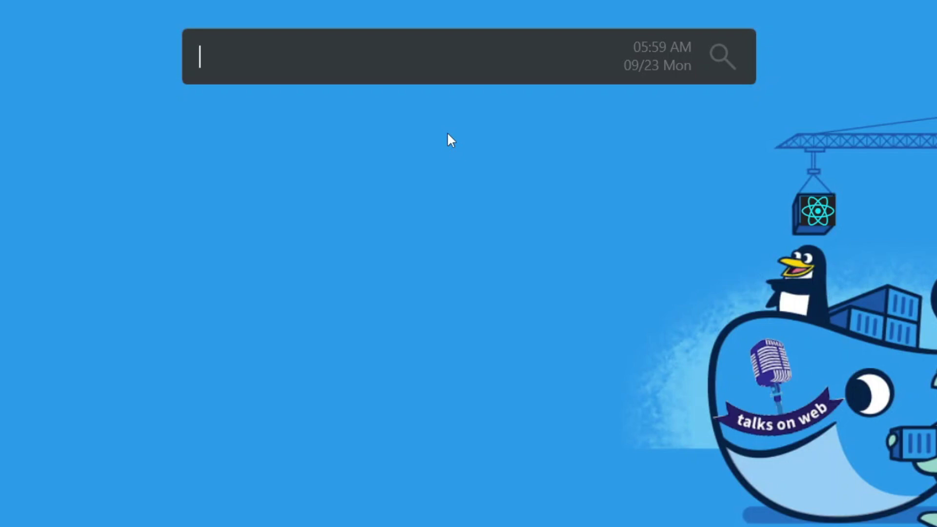
# Open the apple.com website with the launcher query "url apple.com"
pyautogui.write('url')
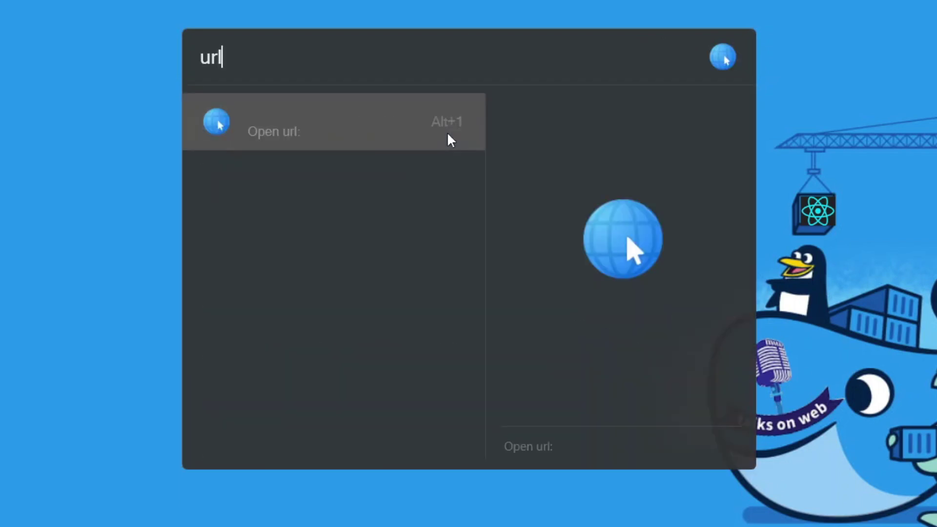
pyautogui.write(' apple.com')
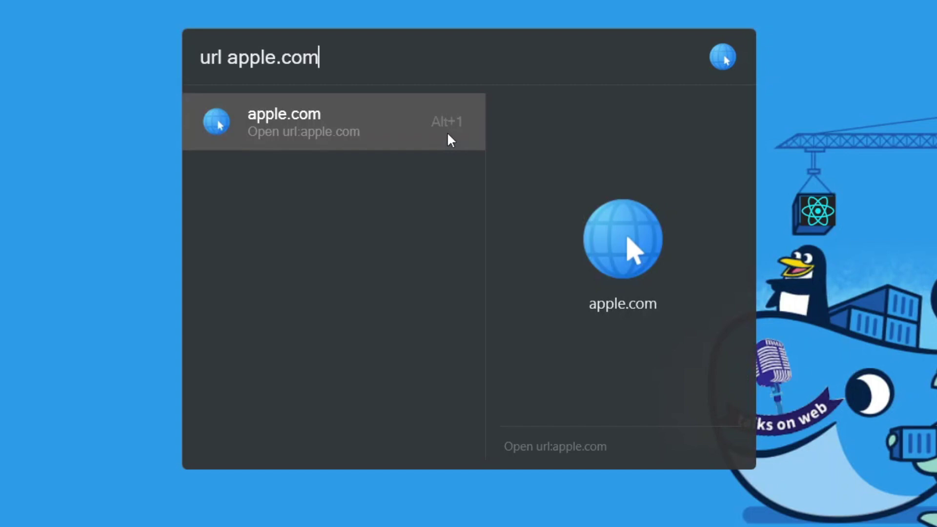
pyautogui.press('Return')
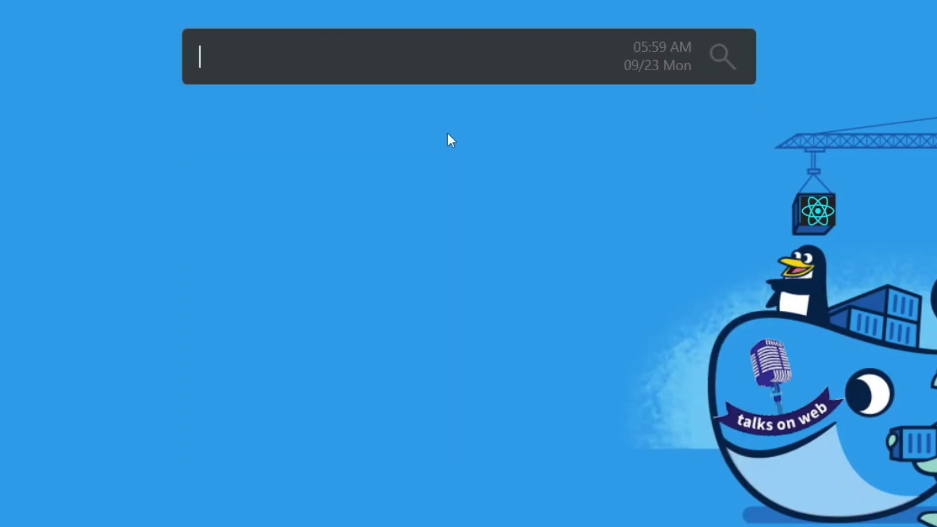
# Open Flow Launcher's Settings with a "settings" query and expand the URL plugin
pyautogui.write('settings')
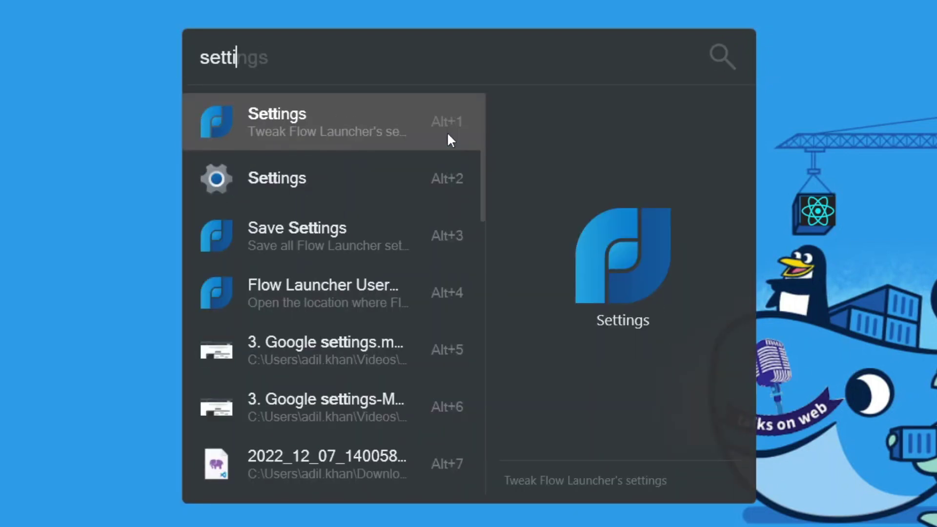
pyautogui.press('Return')
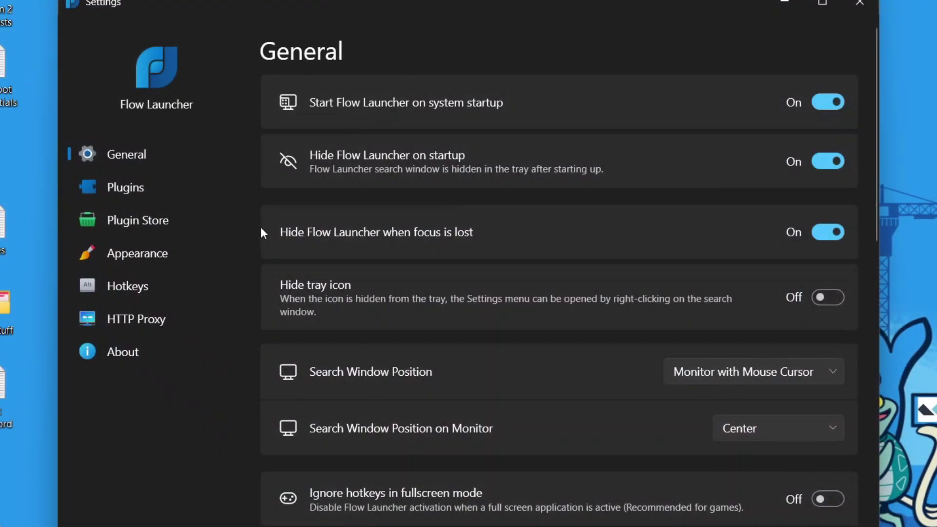
pyautogui.click(175, 196)
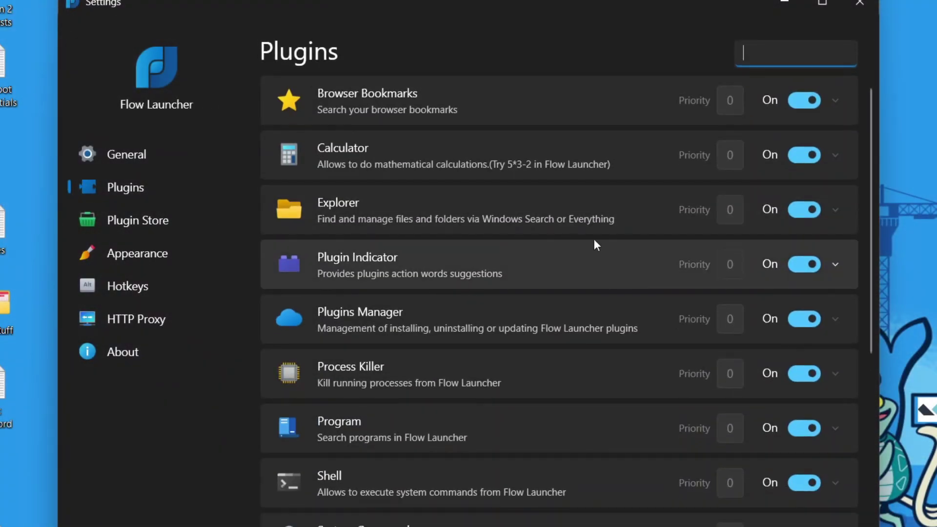
pyautogui.scroll(-6, 558, 200)
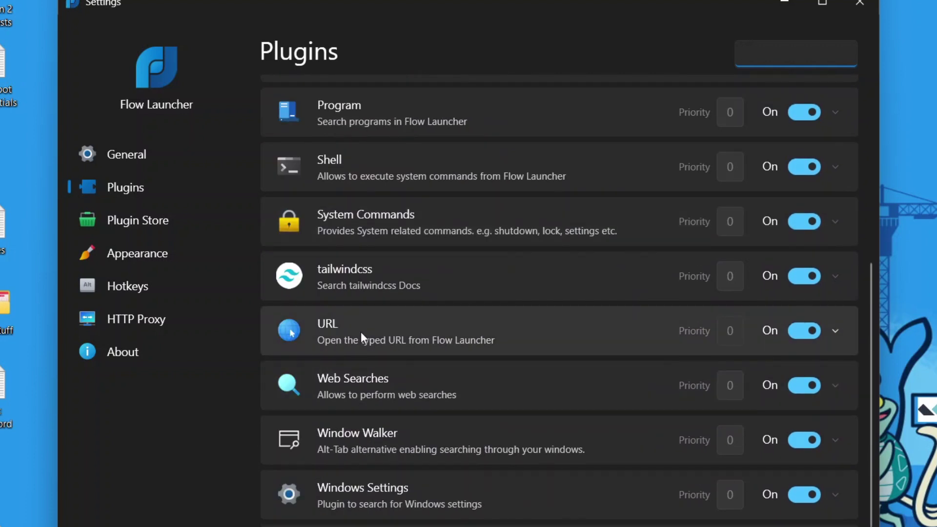
pyautogui.click(360, 331)
pyautogui.scroll(-1, 513, 340)
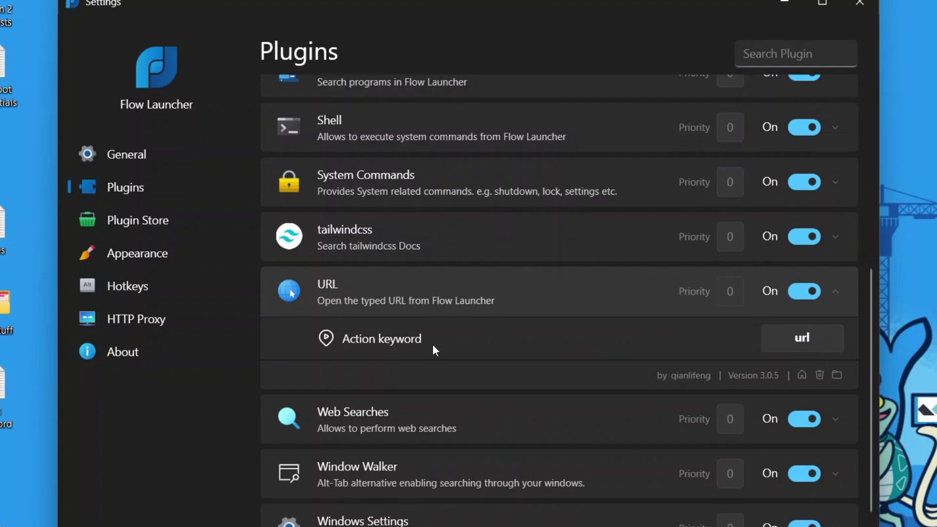
# Try "*" and "url" as the URL plugin's new action keyword, dismiss the dialog unsaved and close the settings
pyautogui.click(802, 339)
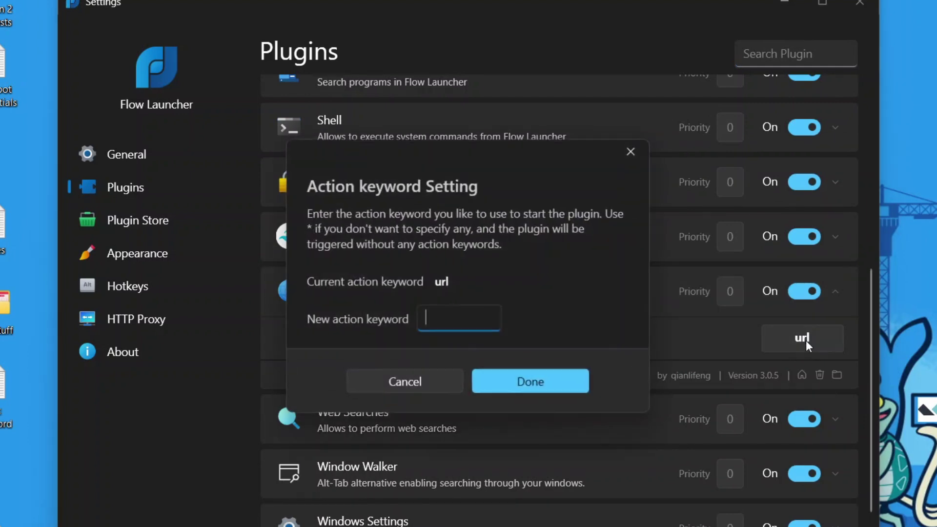
pyautogui.write('*')
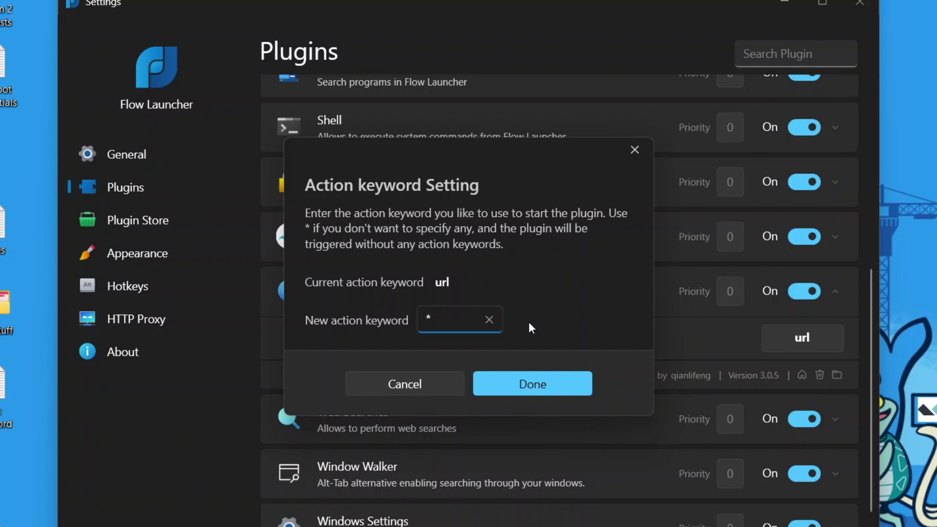
pyautogui.press('BackSpace')
pyautogui.write('url')
pyautogui.click(635, 149)
pyautogui.click(854, 21)
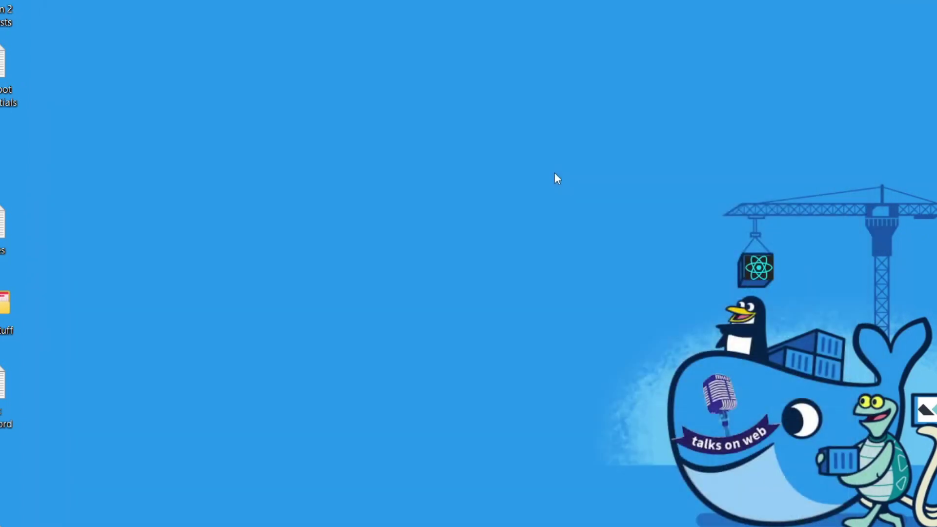
# Bring up the launcher again and submit the query "url apple.com" to open the website
pyautogui.hotkey('alt', 'space')
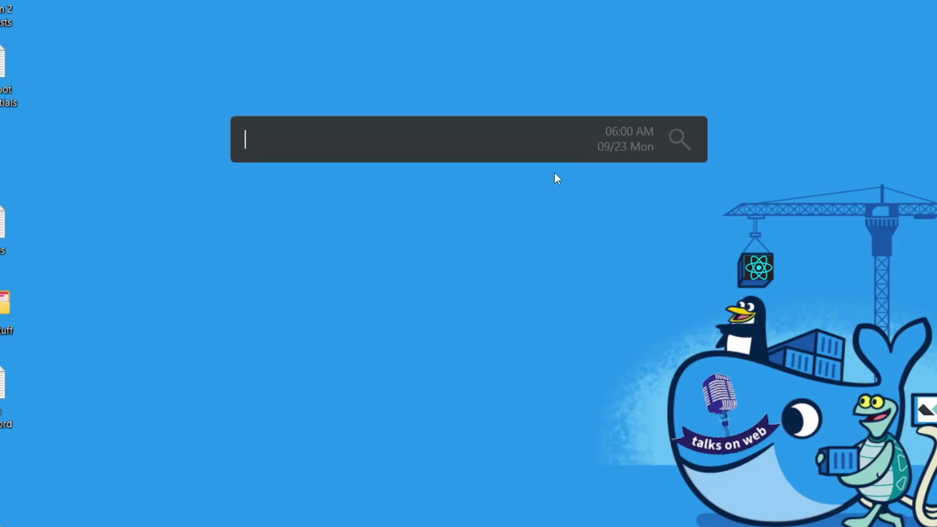
pyautogui.write('url')
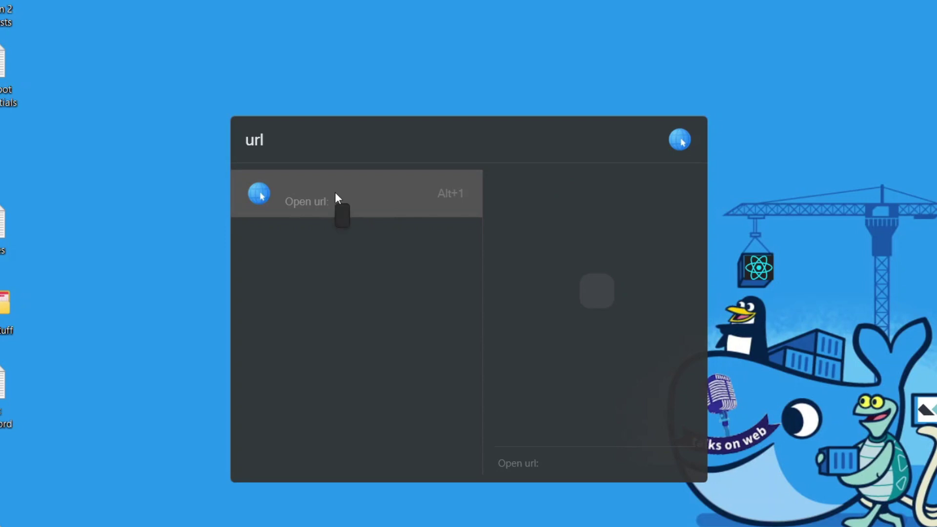
pyautogui.write(' apple.com')
pyautogui.press('Return')
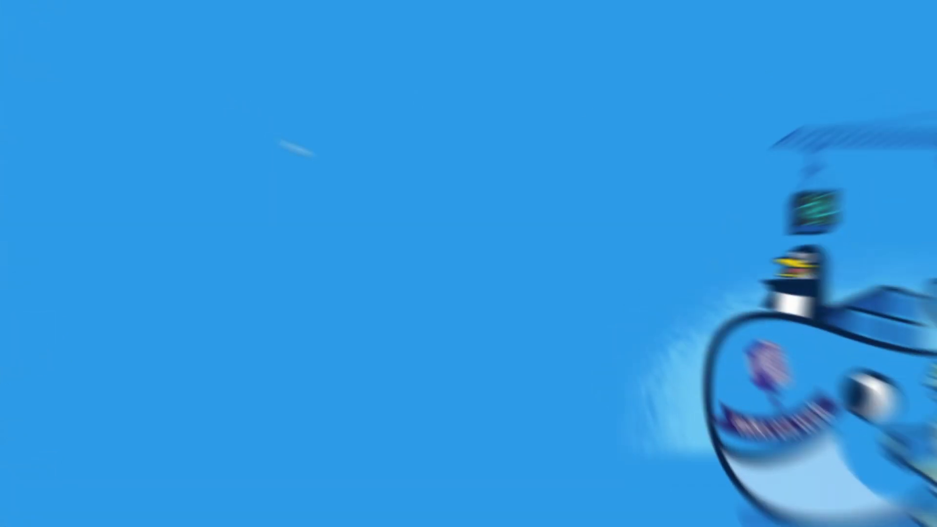
# Launch Google Chrome with the launcher query "chrome" and close its new tab
pyautogui.hotkey('alt', 'space')
pyautogui.write('chrome')
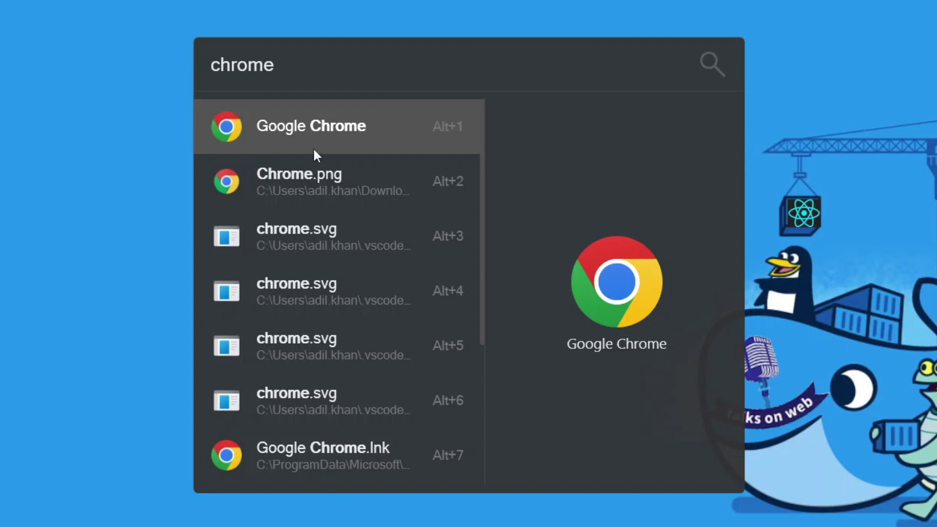
pyautogui.press('Return')
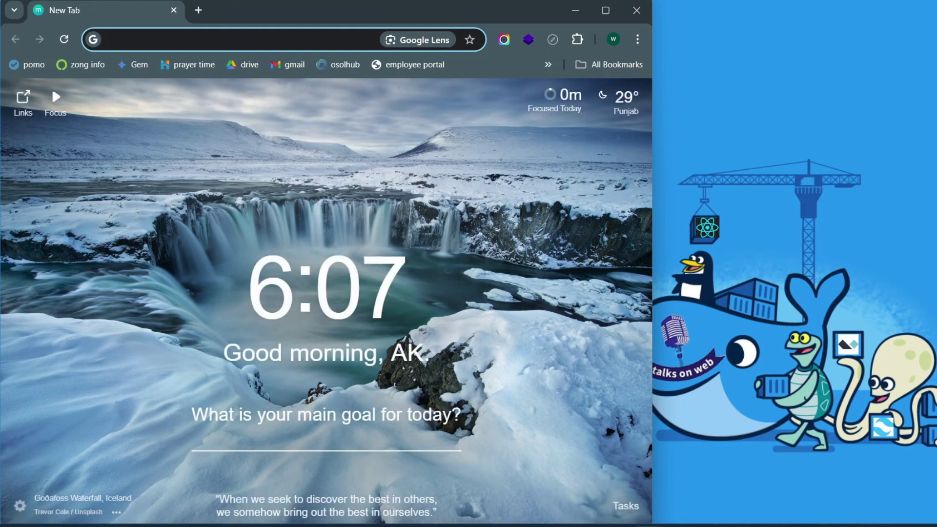
pyautogui.hotkey('ctrl', 'w')
# Open Flow Launcher's Settings with a "settings" query, look over the installed plugins and go to the Plugin Store
pyautogui.hotkey('alt', 'space')
pyautogui.write('settings')
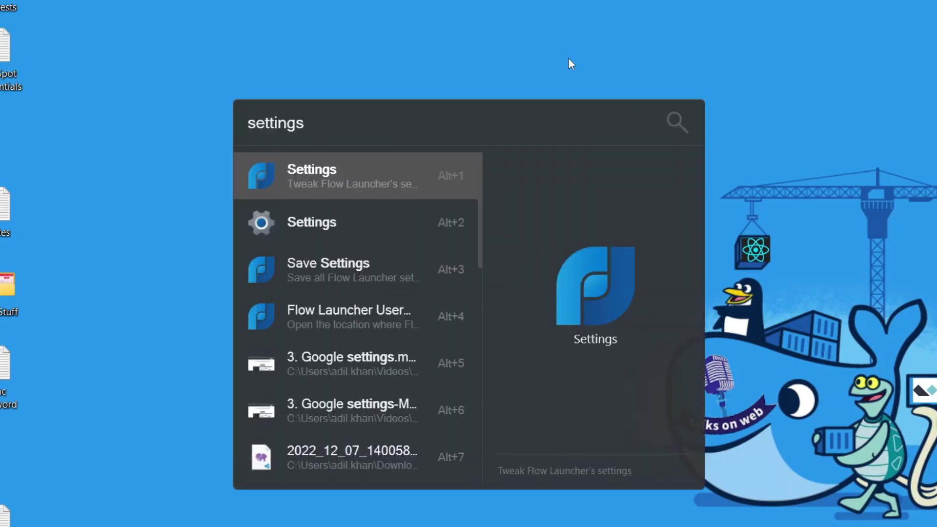
pyautogui.press('Return')
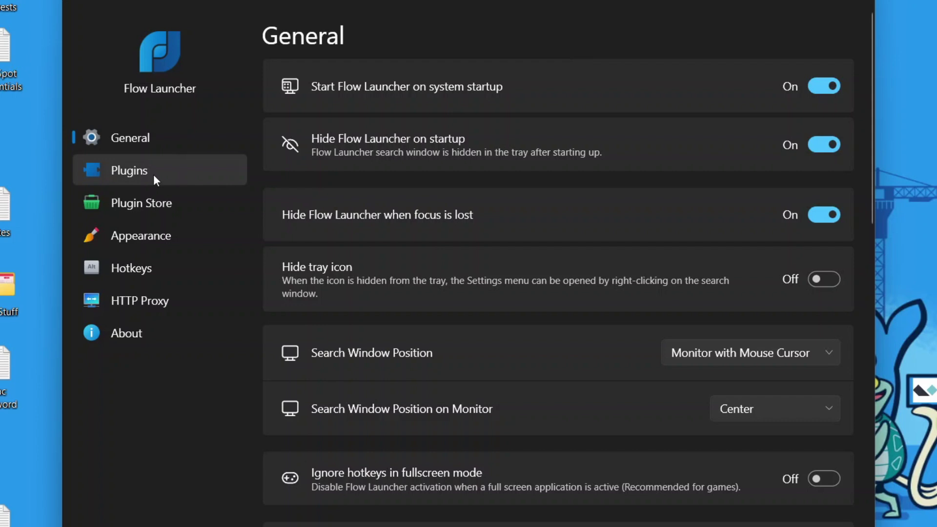
pyautogui.click(165, 207)
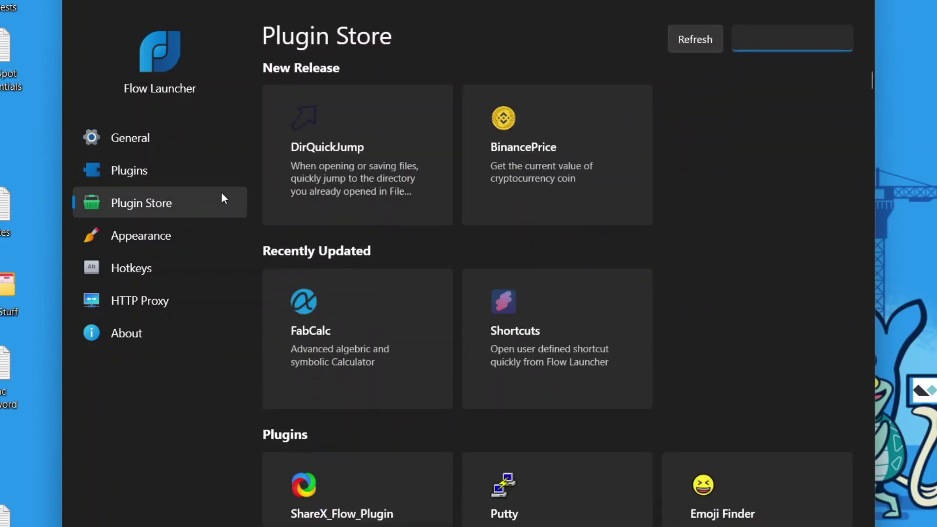
pyautogui.click(225, 172)
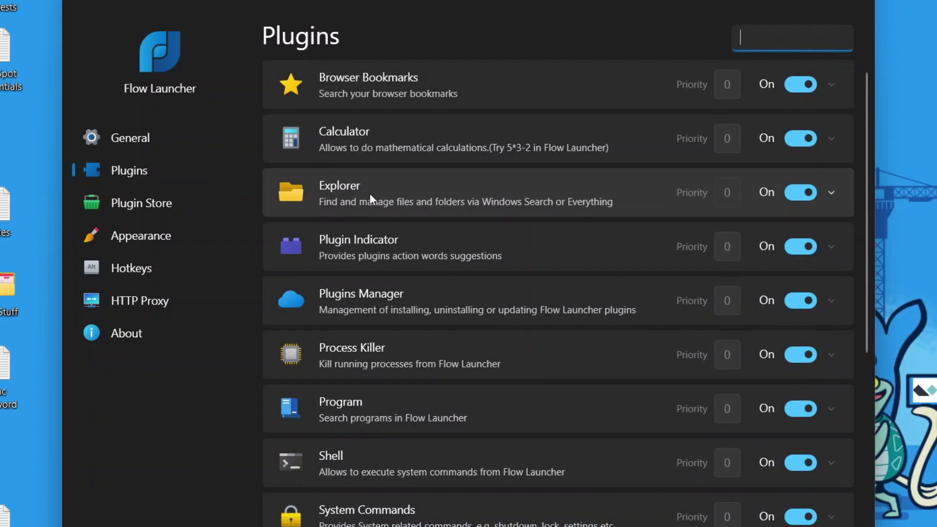
pyautogui.click(218, 210)
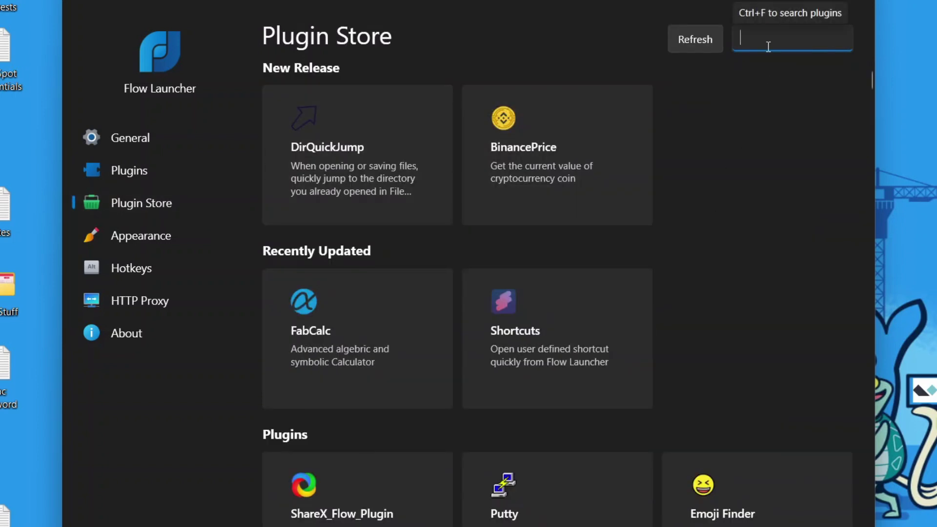
# Find Window Walker with the Plugin Store search "windows", install it with confirmation and close the settings
pyautogui.write('windows')
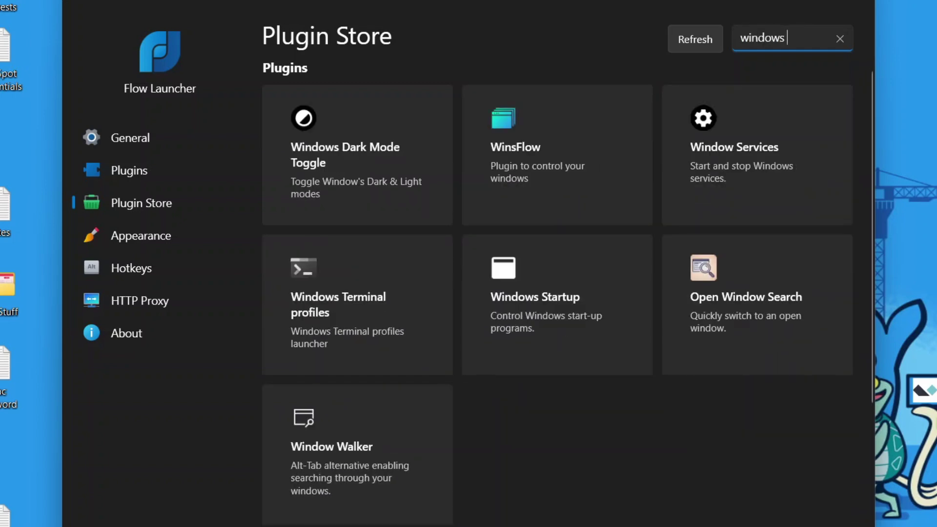
pyautogui.write(' walk')
pyautogui.press('BackSpace')
pyautogui.press('BackSpace')
pyautogui.press('BackSpace')
pyautogui.press('BackSpace')
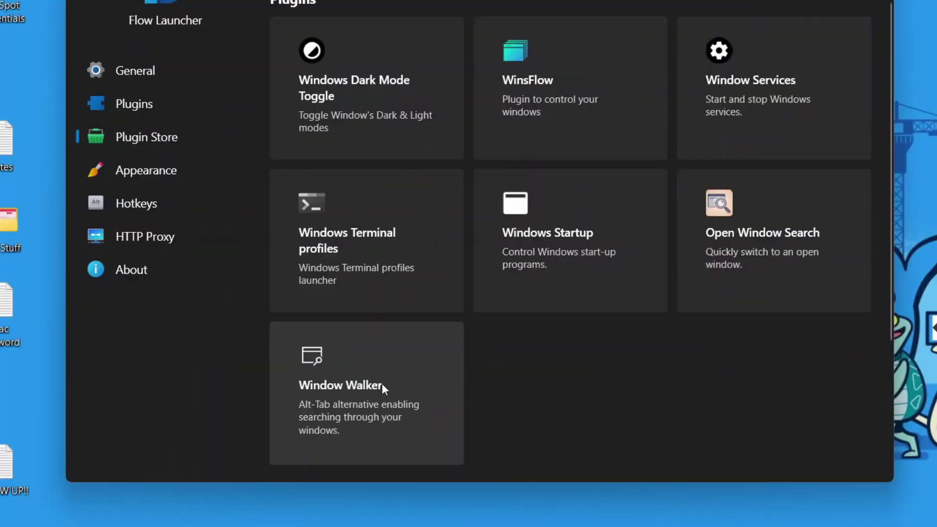
pyautogui.click(373, 445)
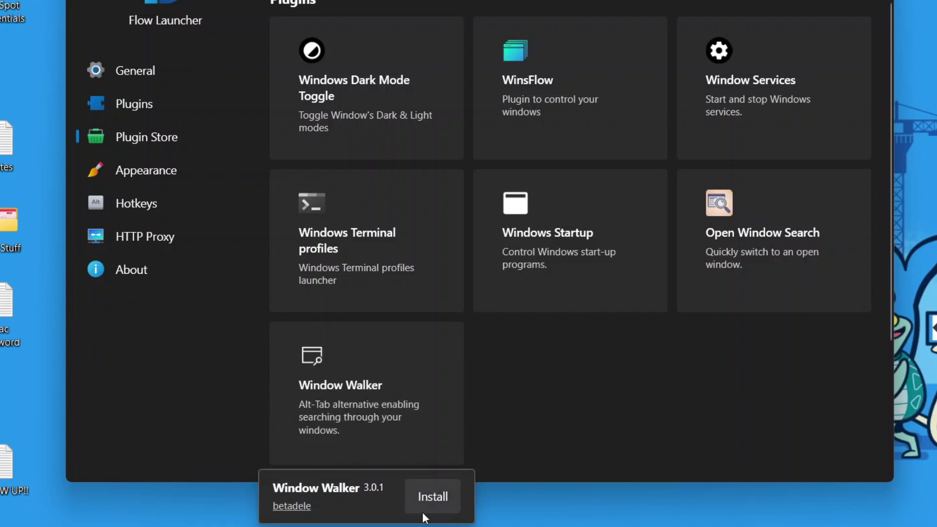
pyautogui.click(433, 498)
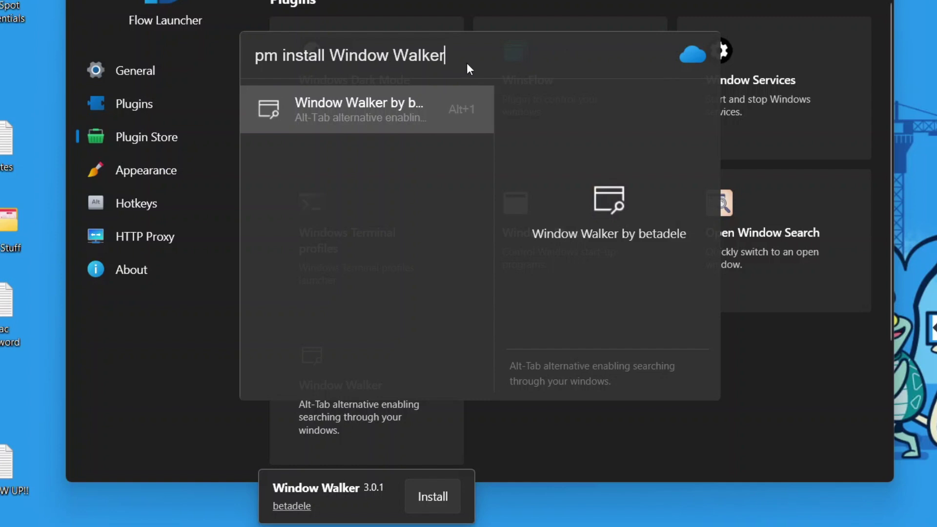
pyautogui.press('Return')
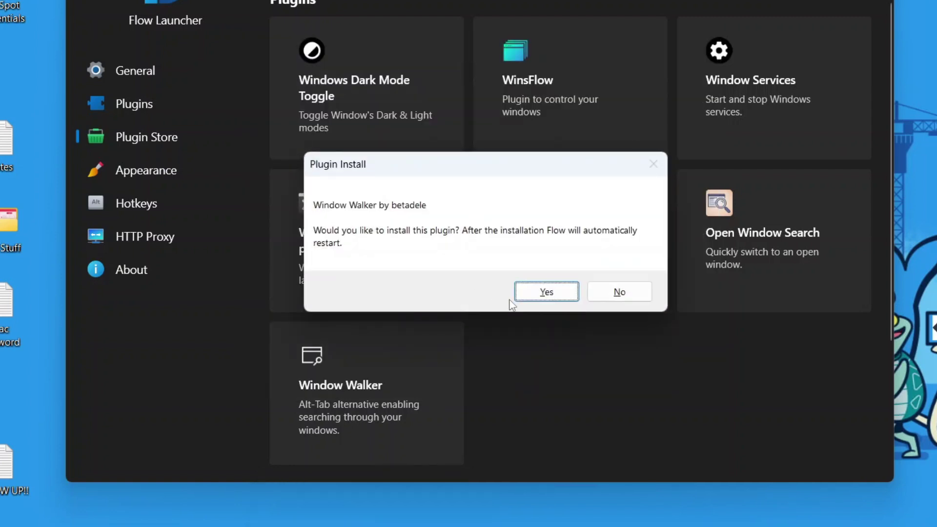
pyautogui.click(539, 291)
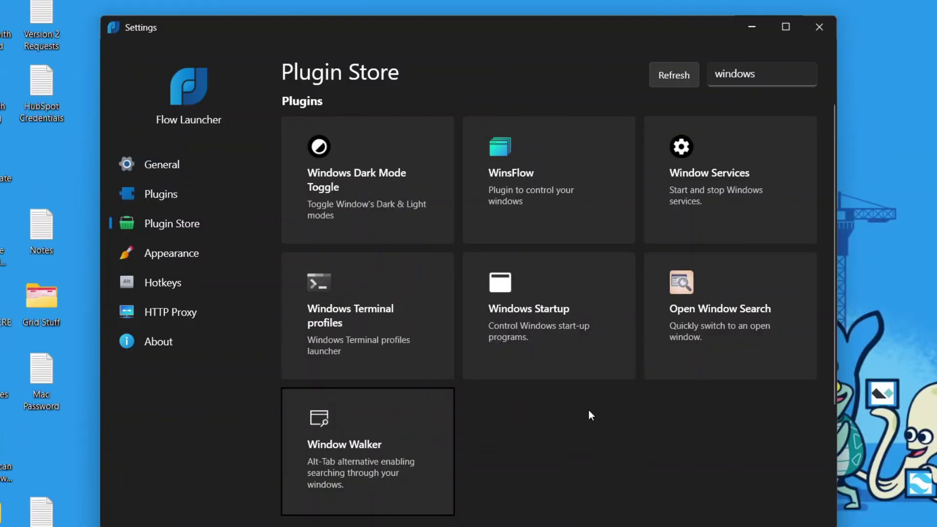
pyautogui.click(819, 28)
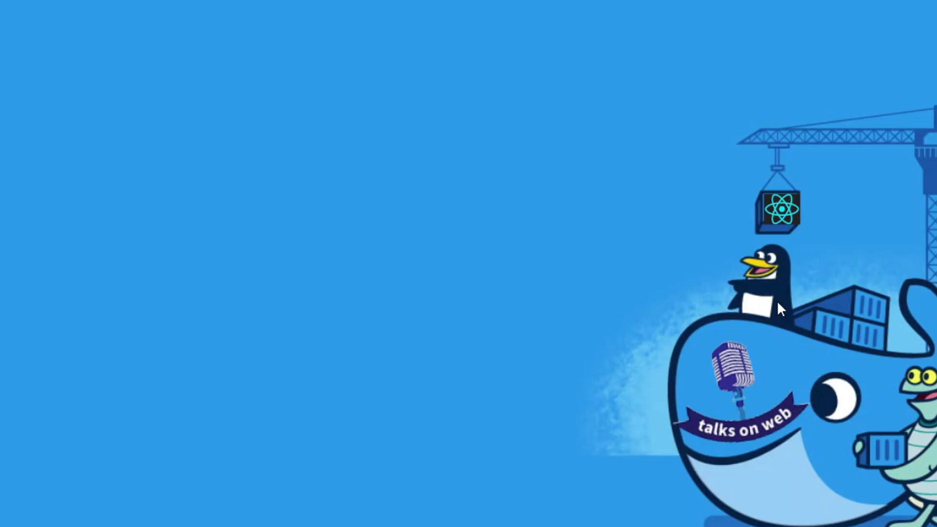
# Reopen Flow Launcher's Settings with a "settings" query and expand Window Walker among the installed plugins
pyautogui.hotkey('alt', 'space')
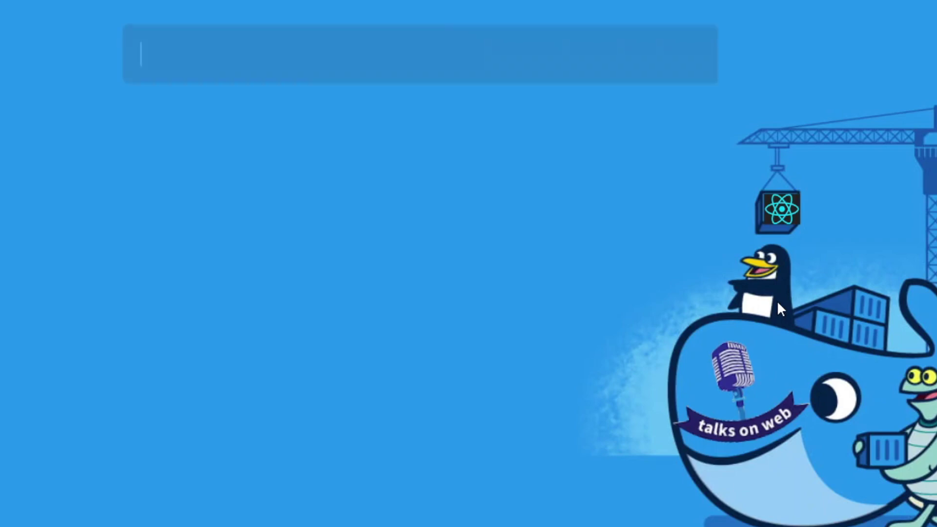
pyautogui.write('settings')
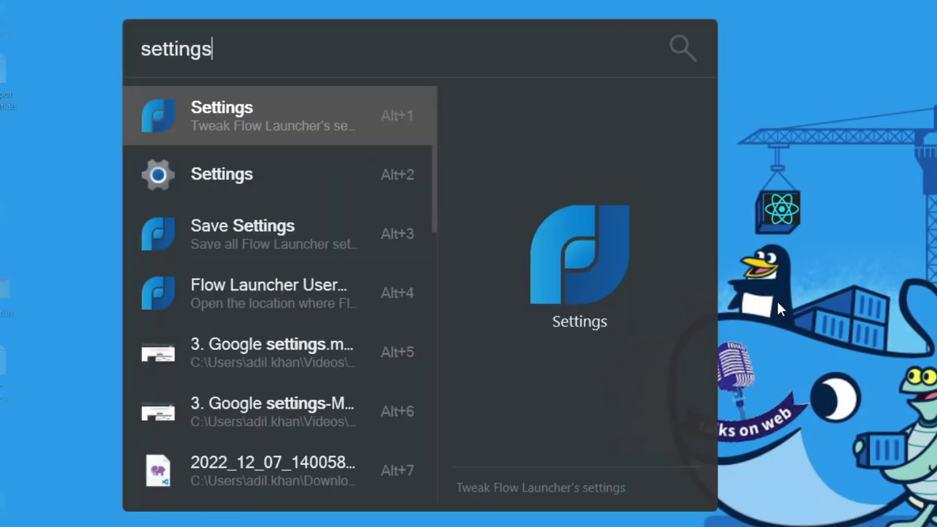
pyautogui.press('Return')
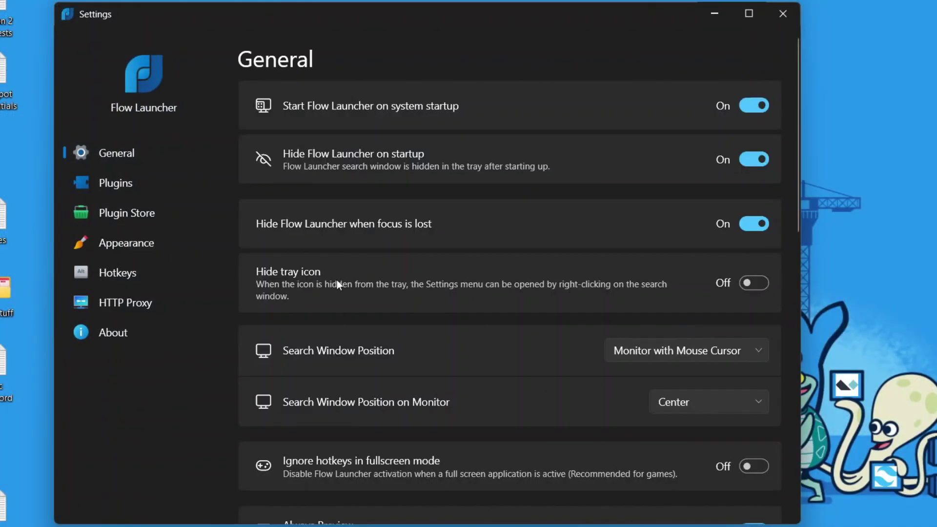
pyautogui.click(89, 190)
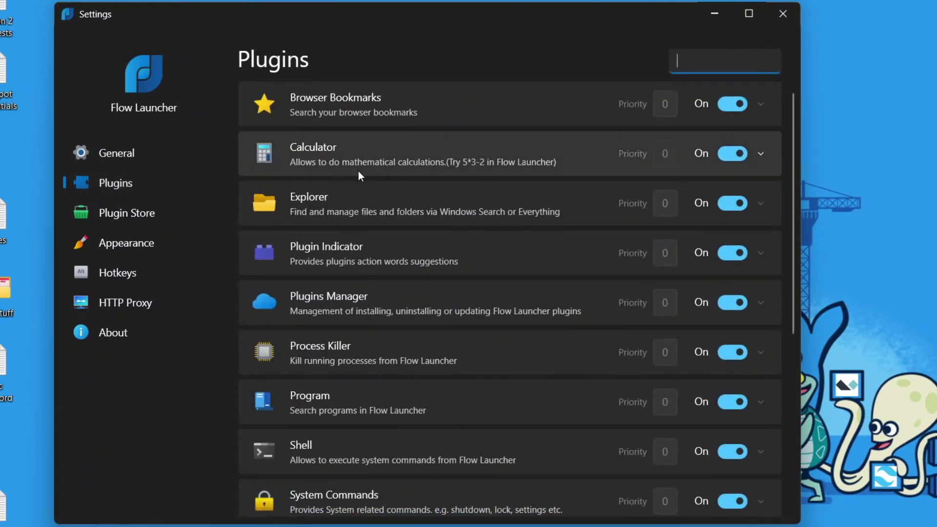
pyautogui.scroll(-6, 489, 144)
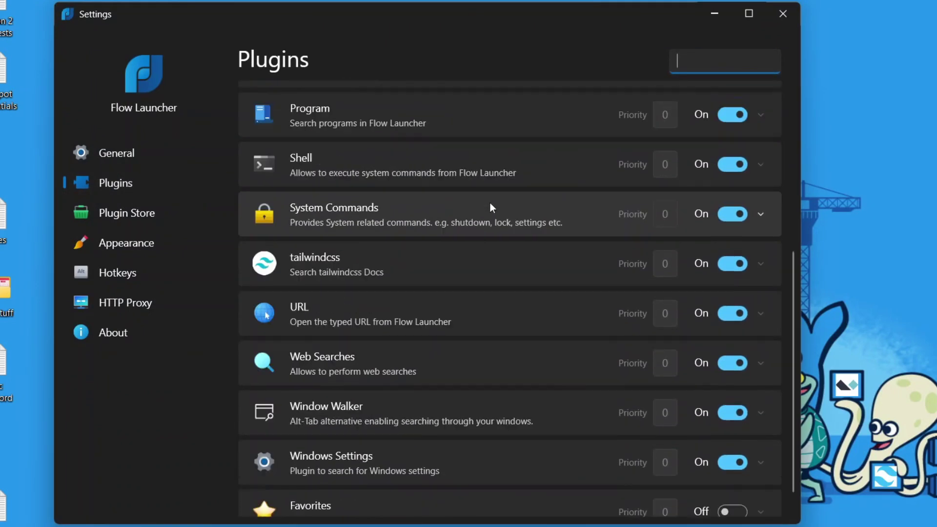
pyautogui.click(468, 380)
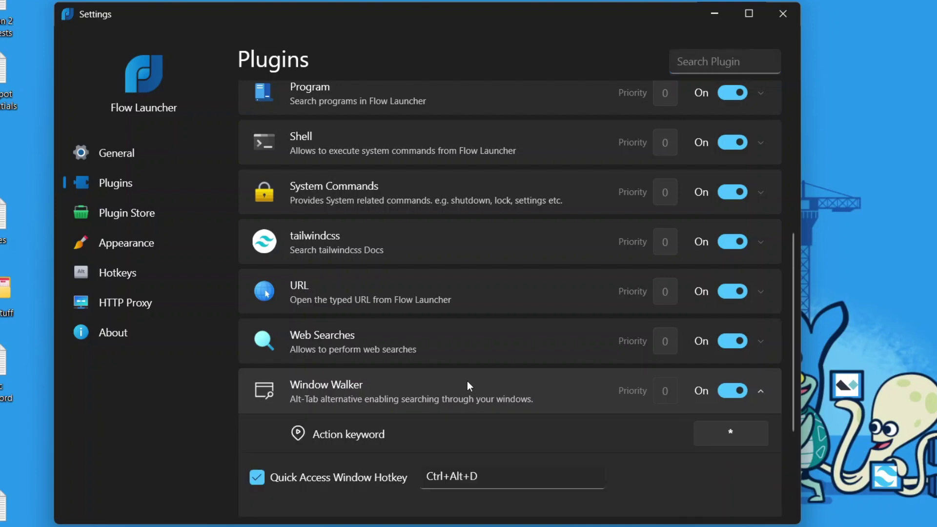
pyautogui.scroll(-2, 491, 277)
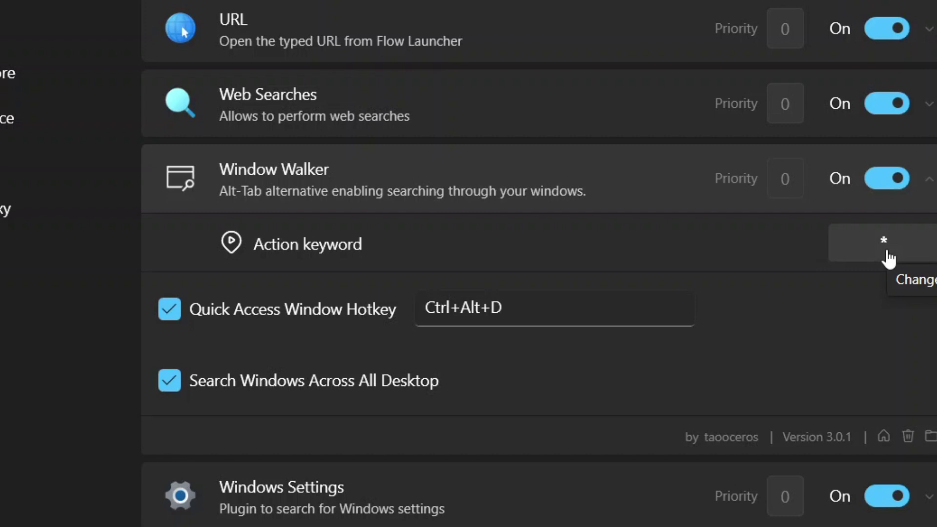
# Set Window Walker's action keyword to "switch" and close the settings
pyautogui.click(888, 256)
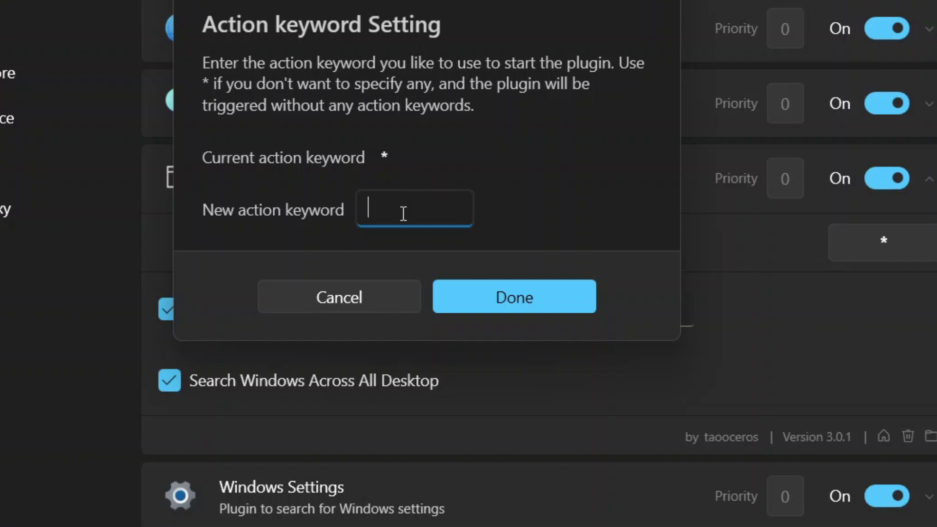
pyautogui.write('switch')
pyautogui.click(510, 295)
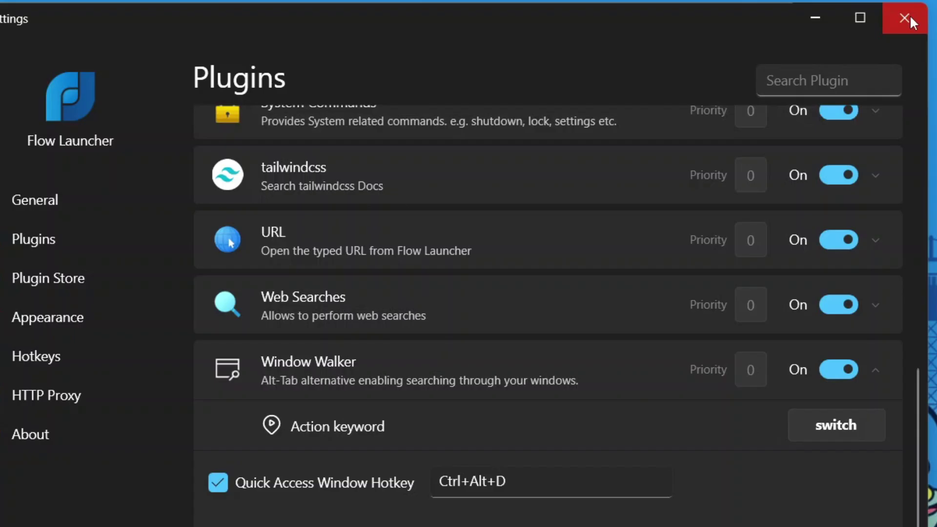
pyautogui.click(910, 15)
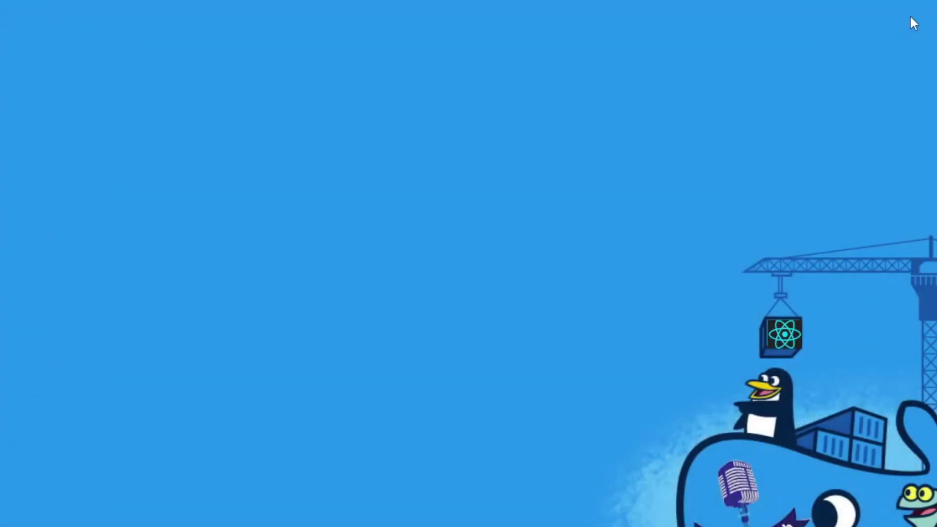
# Switch to the running Chrome window showing the Apple site with the launcher query "switch chrome"
pyautogui.hotkey('alt', 'space')
pyautogui.write('s')
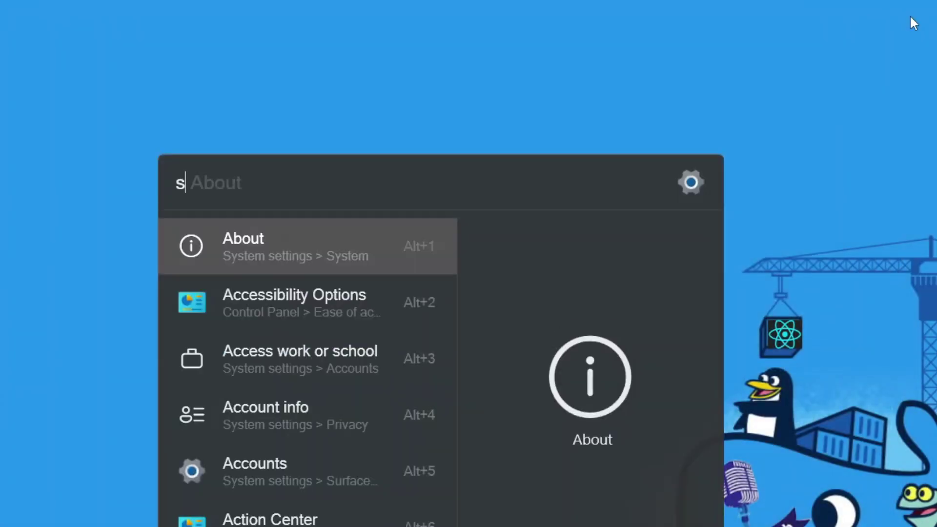
pyautogui.write('witch')
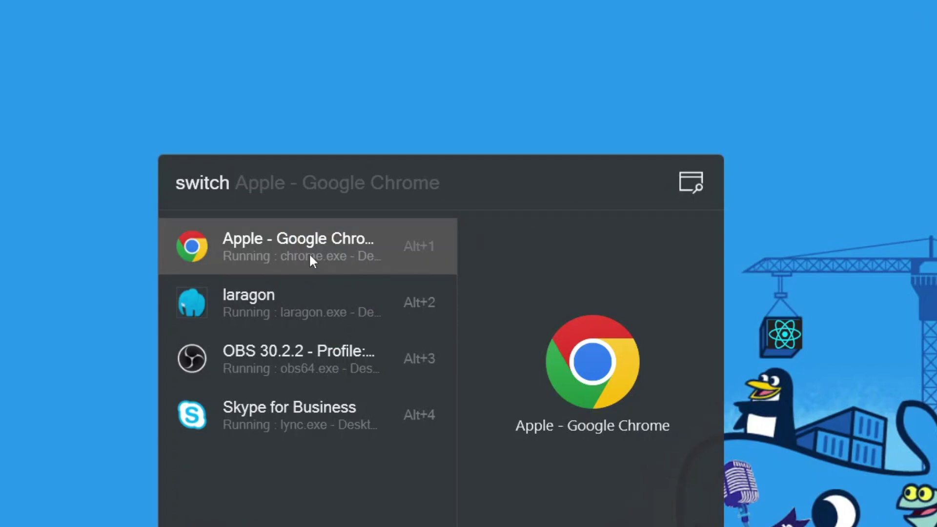
pyautogui.write('chrome')
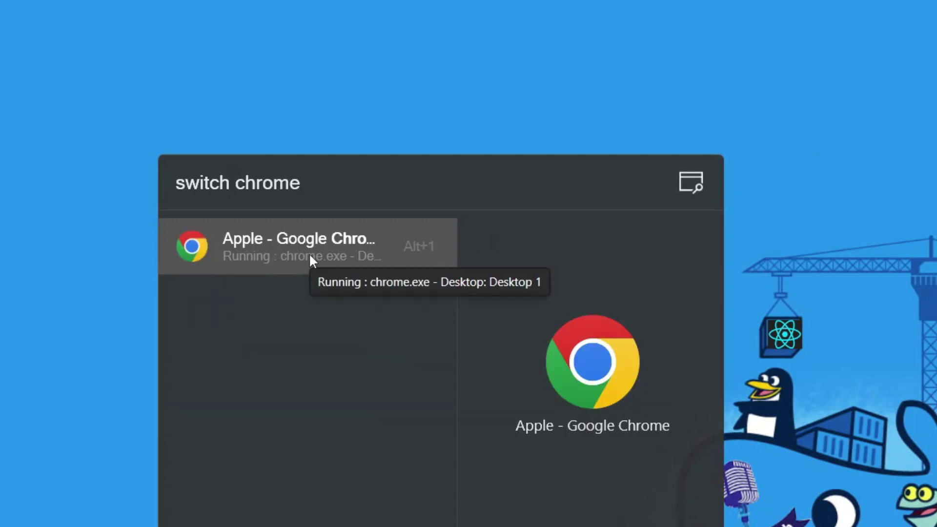
pyautogui.press('Return')
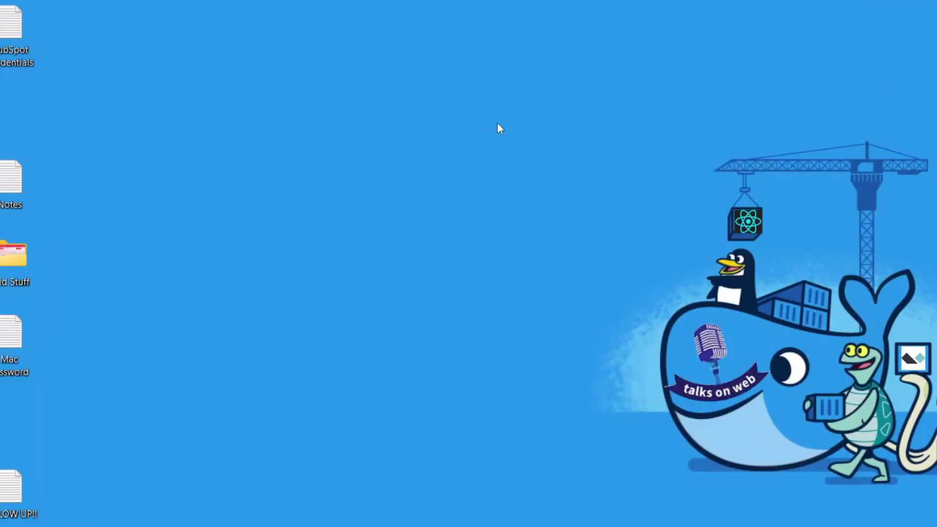
# Open Flow Launcher's hotkey settings, view the key combination dialog for opening the launcher and dismiss it unchanged
pyautogui.hotkey('alt', 'space')
pyautogui.write('settings')
pyautogui.press('Return')
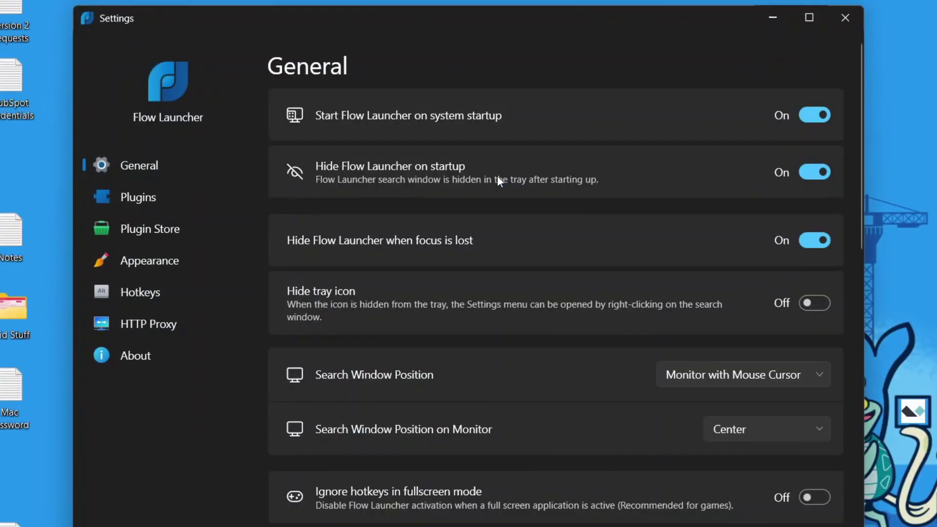
pyautogui.click(149, 296)
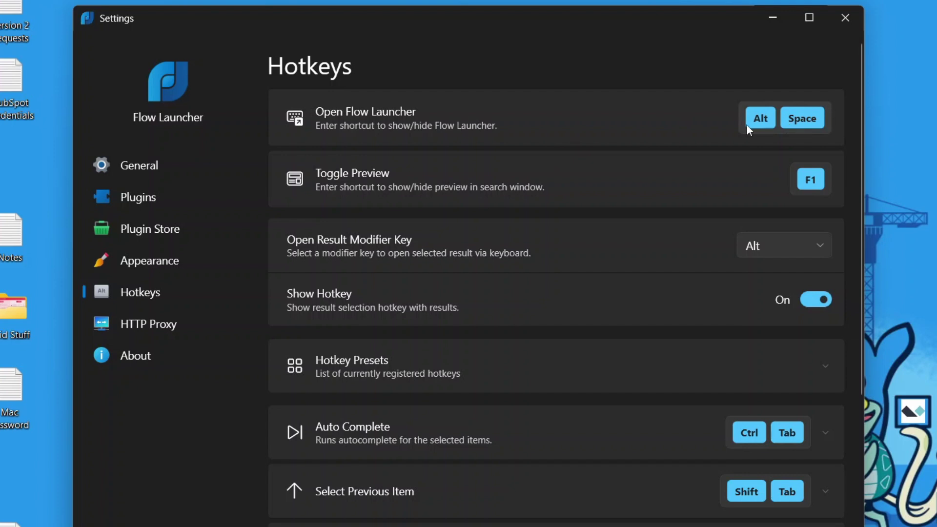
pyautogui.click(809, 123)
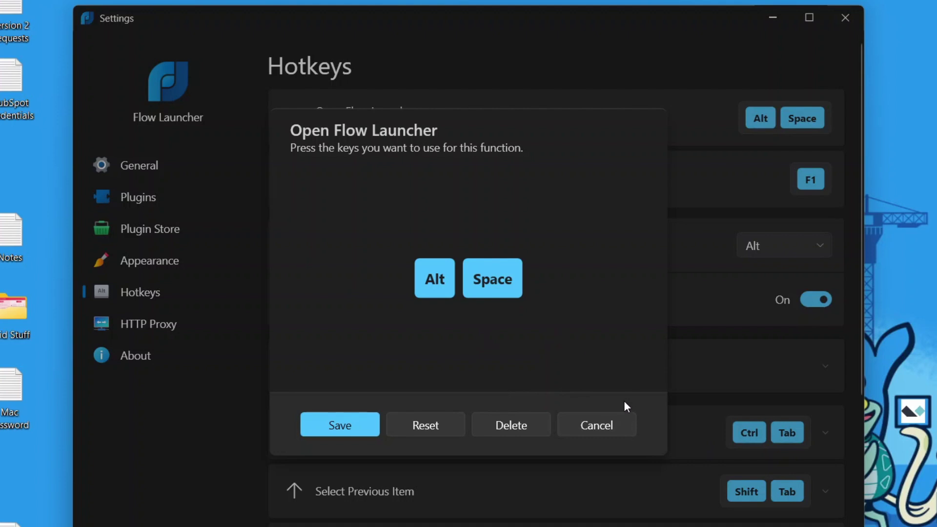
pyautogui.click(597, 426)
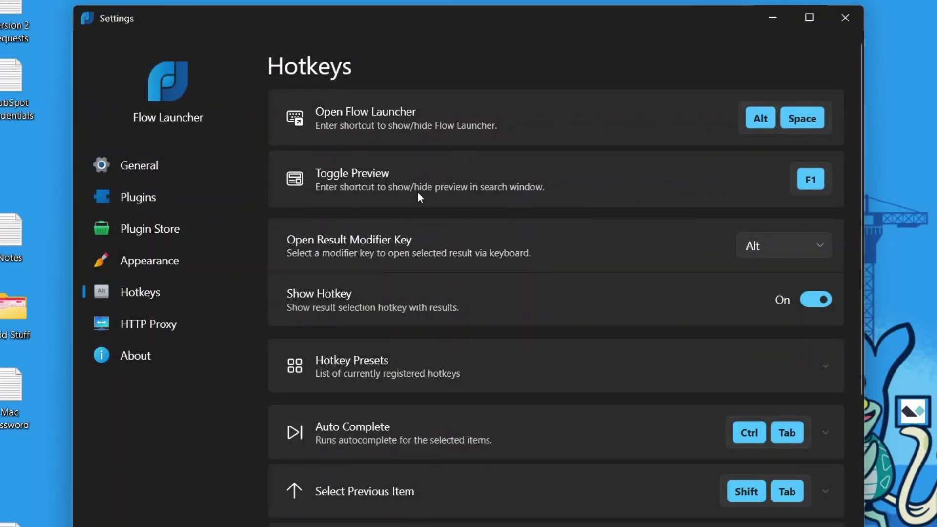
# Review the General settings, from the startup behaviour to the search window position options
pyautogui.click(143, 165)
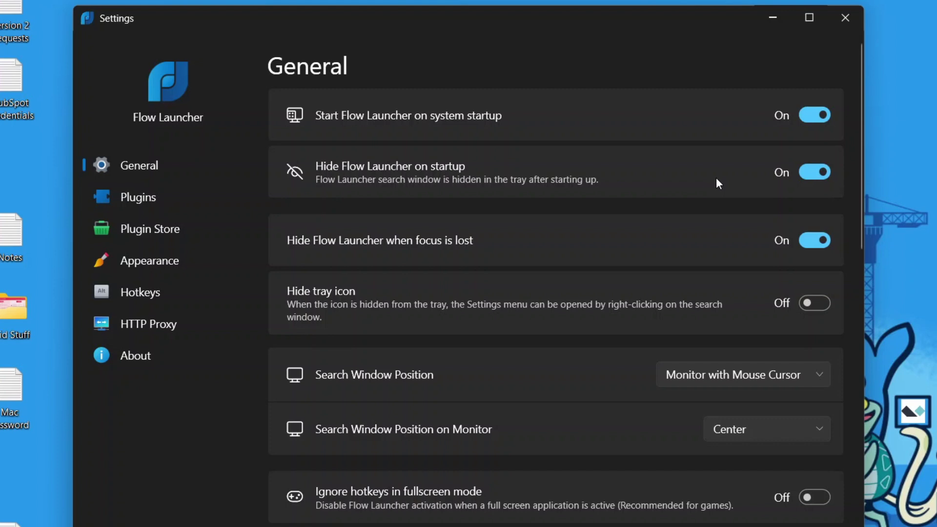
pyautogui.scroll(-1, 708, 284)
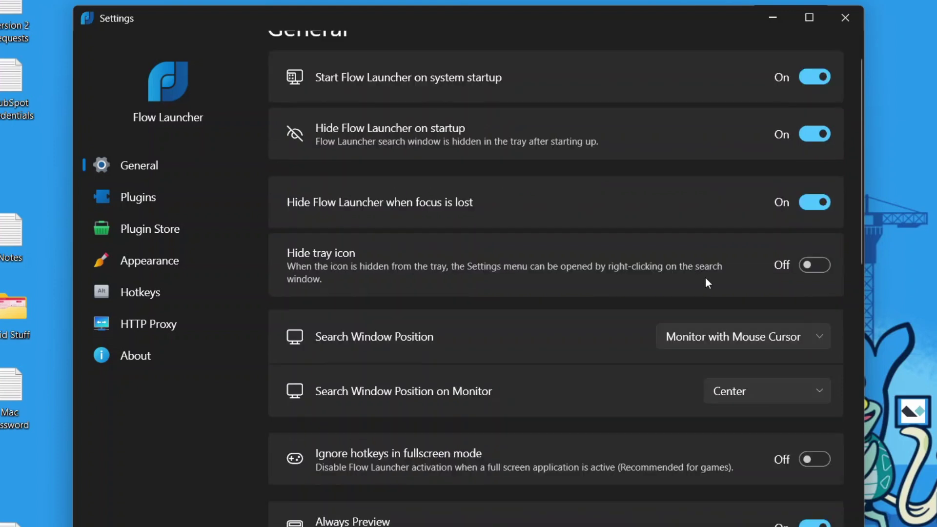
pyautogui.scroll(-2, 708, 284)
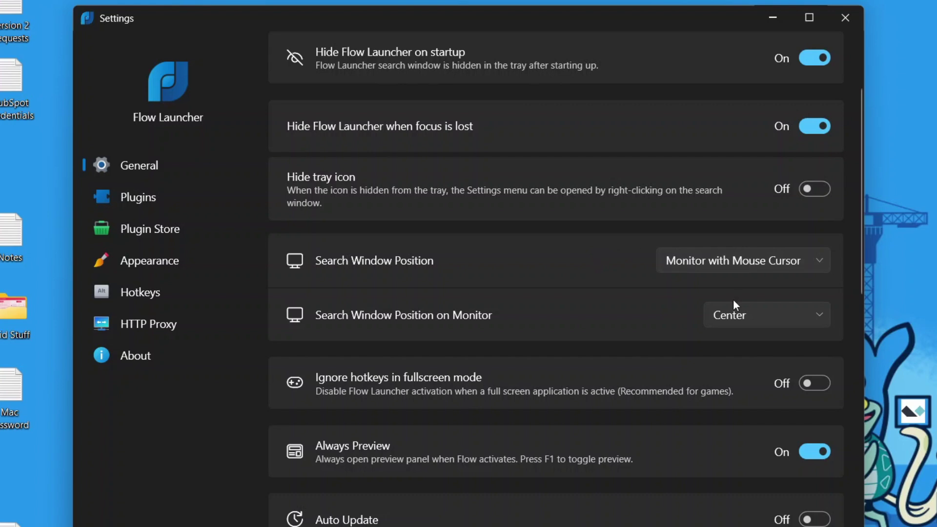
# Review the General settings from Always Preview down to Python Path, including the available Last Query Style options
pyautogui.scroll(-5, 736, 325)
pyautogui.scroll(-3, 737, 325)
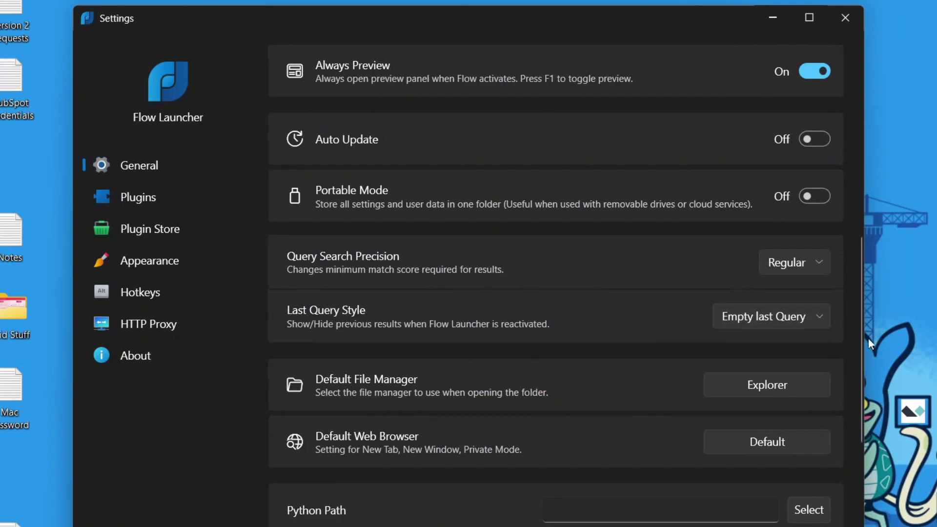
pyautogui.click(746, 321)
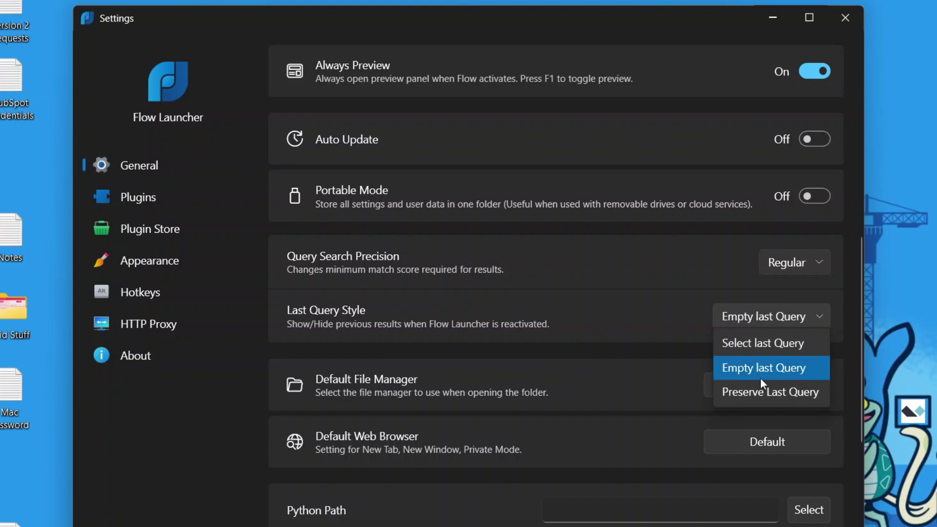
pyautogui.click(636, 305)
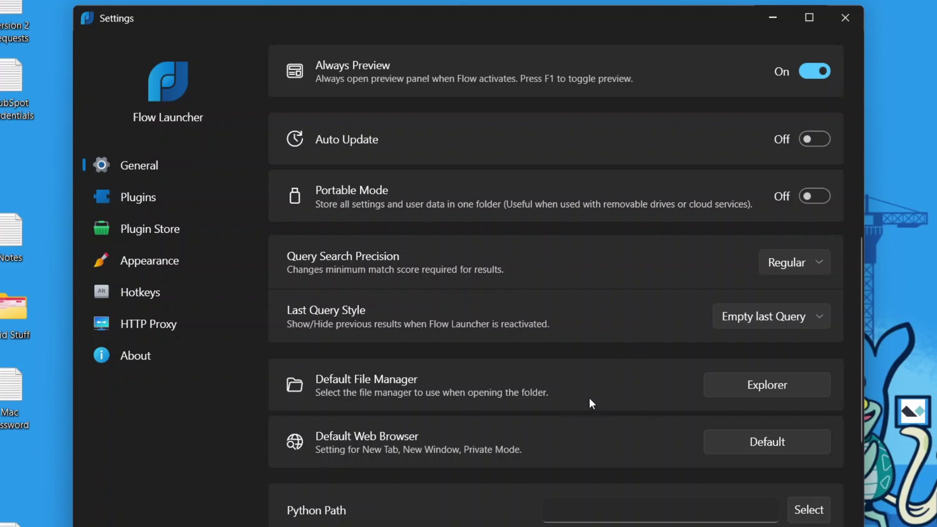
pyautogui.scroll(-1, 592, 403)
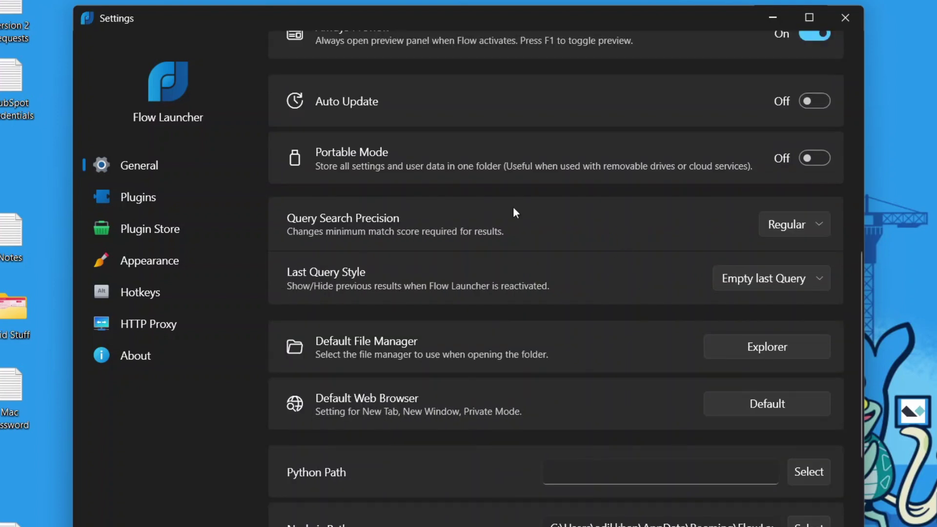
# Expand the Web Searches plugin in the installed plugins list and review its action keywords for the search sites
pyautogui.click(141, 208)
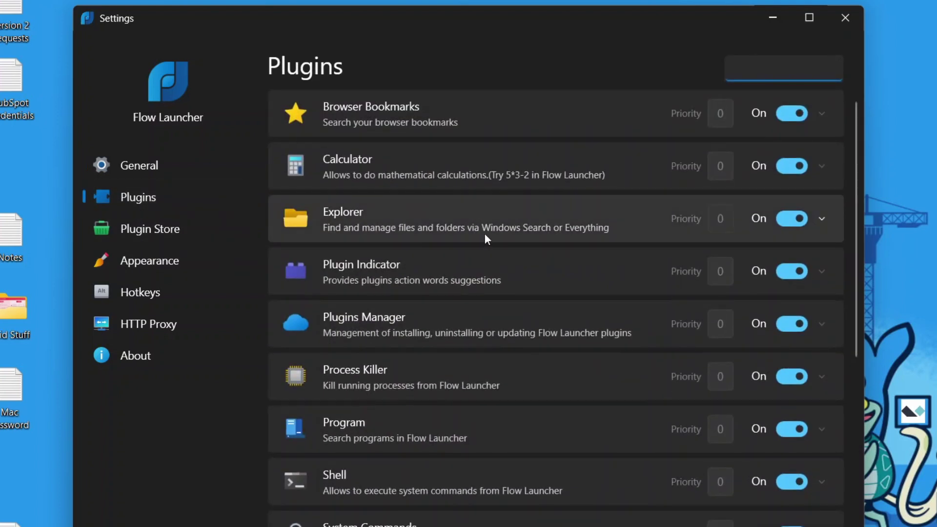
pyautogui.scroll(-6, 515, 278)
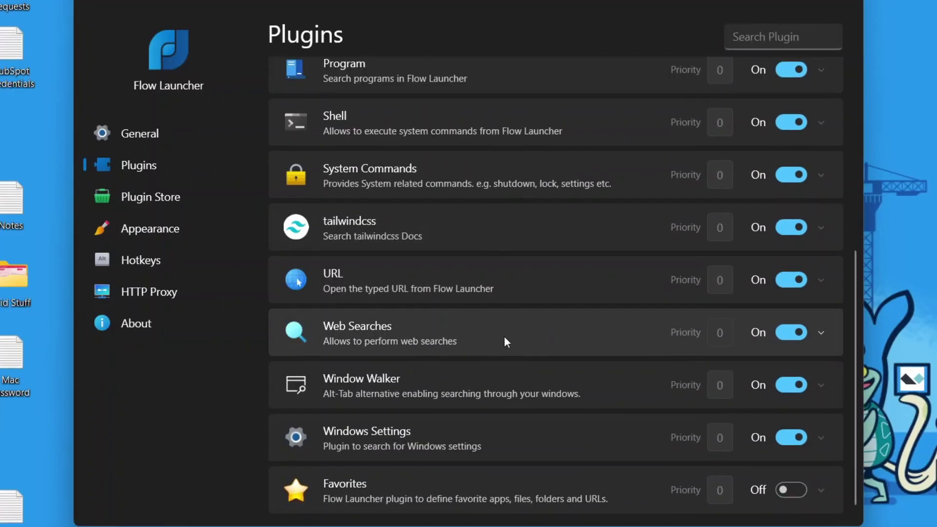
pyautogui.click(505, 368)
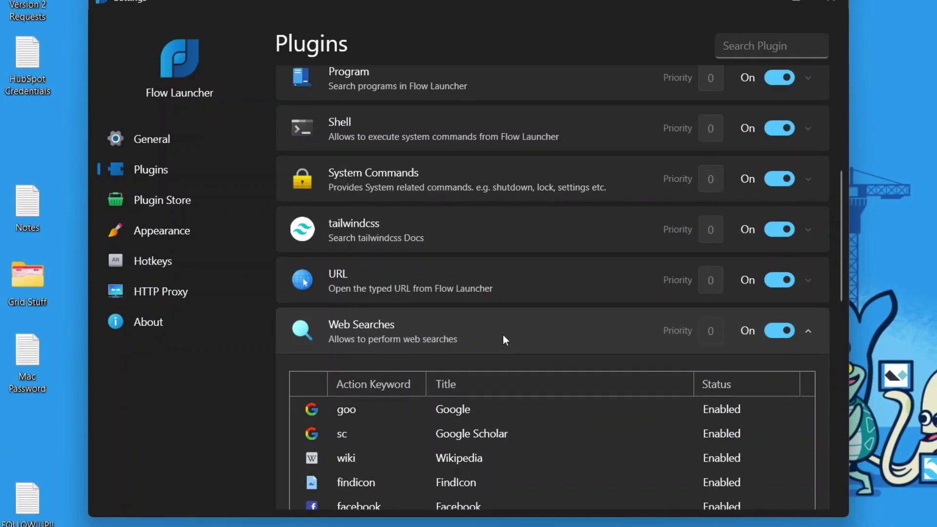
pyautogui.scroll(-5, 503, 335)
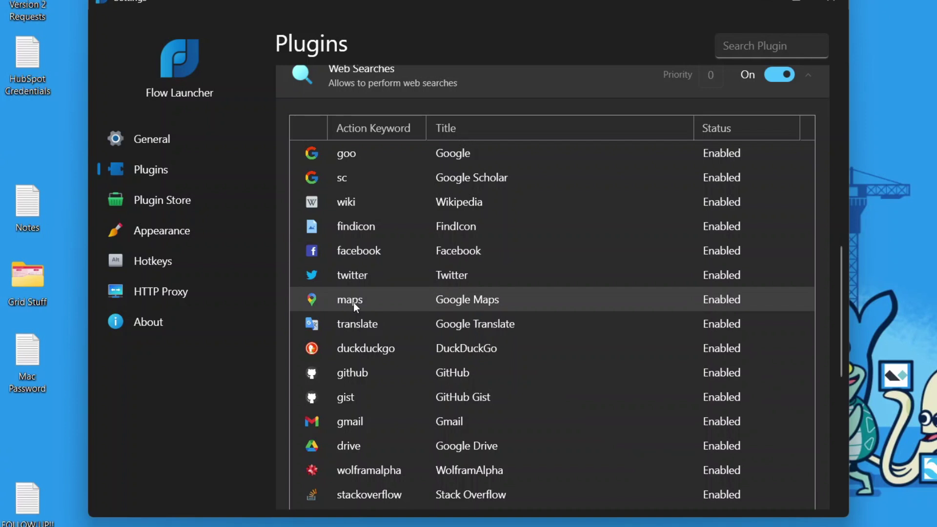
# Search Google Maps with the launcher query "maps nyc broadway pizza"
pyautogui.hotkey('alt', 'space')
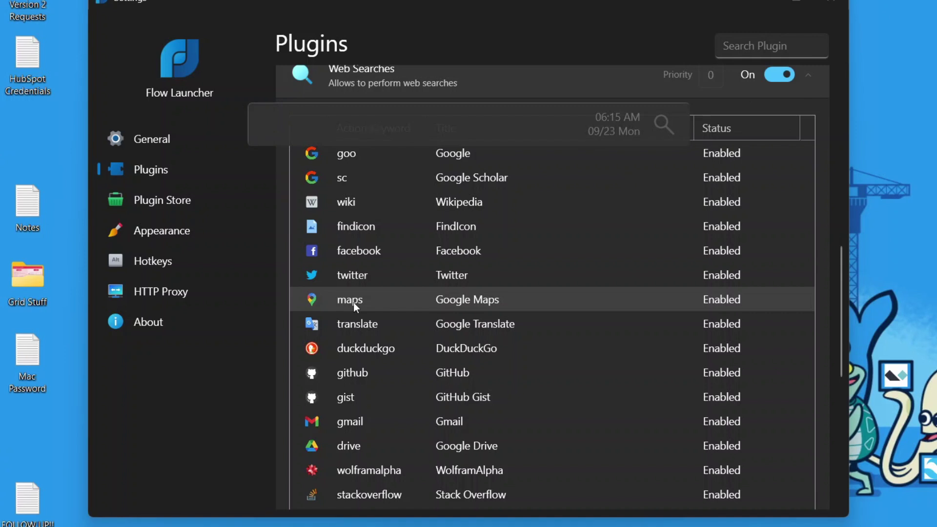
pyautogui.write('m')
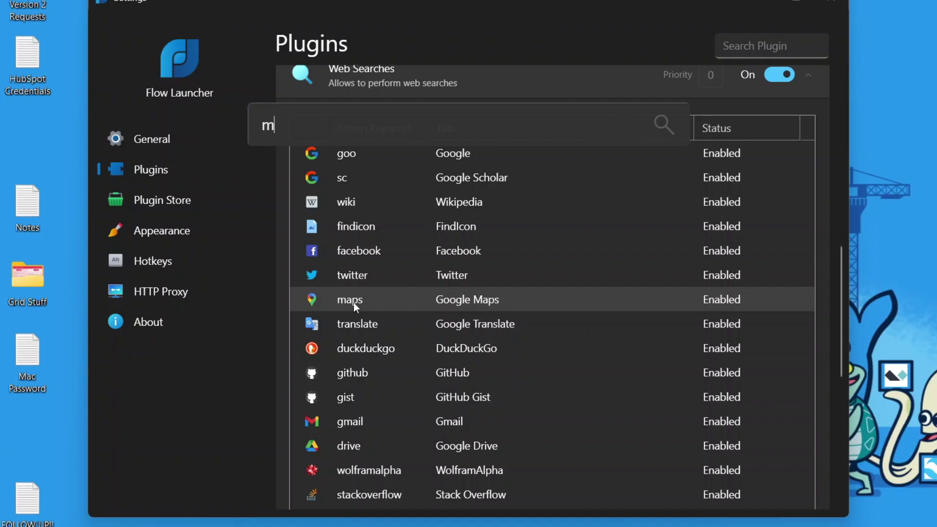
pyautogui.write('aps ny')
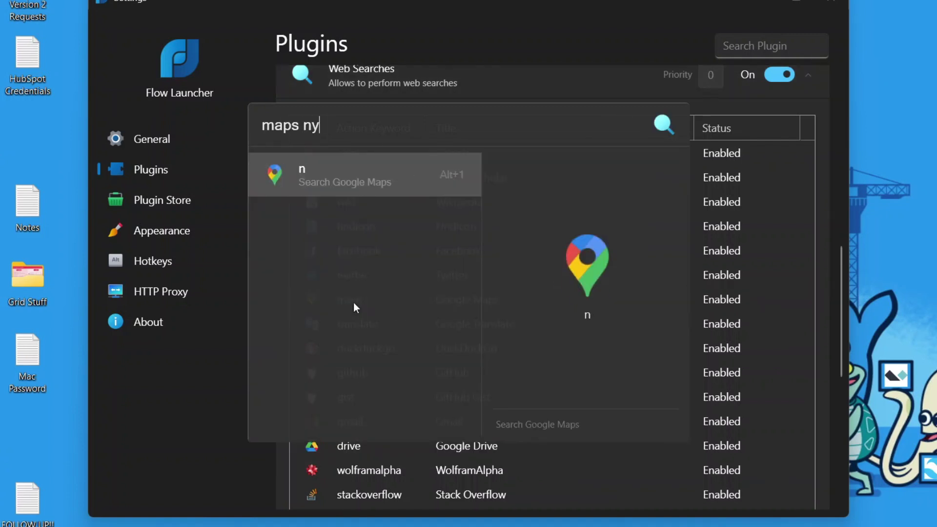
pyautogui.write('c broadwa')
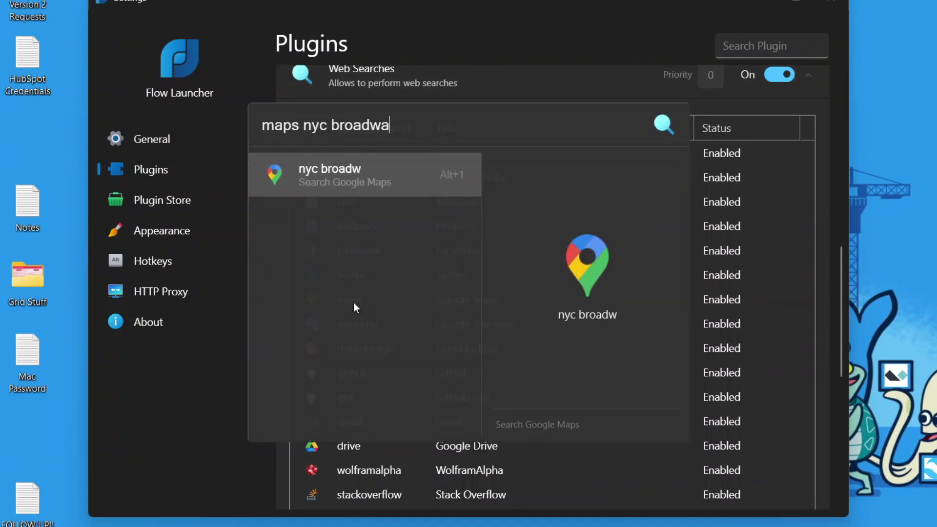
pyautogui.write('y pizza')
pyautogui.press('Return')
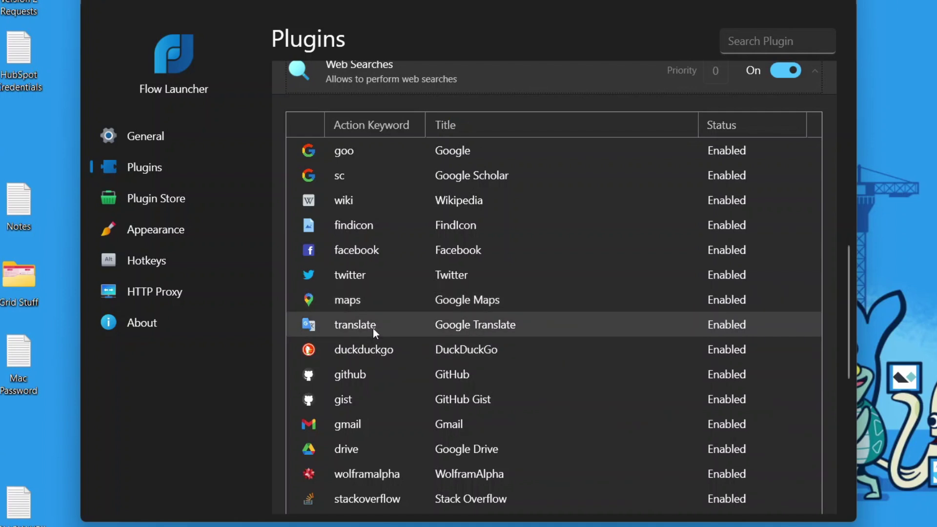
# Look up a word in Google Translate with the launcher query "translate bonjour"
pyautogui.hotkey('alt', 'space')
pyautogui.write('t')
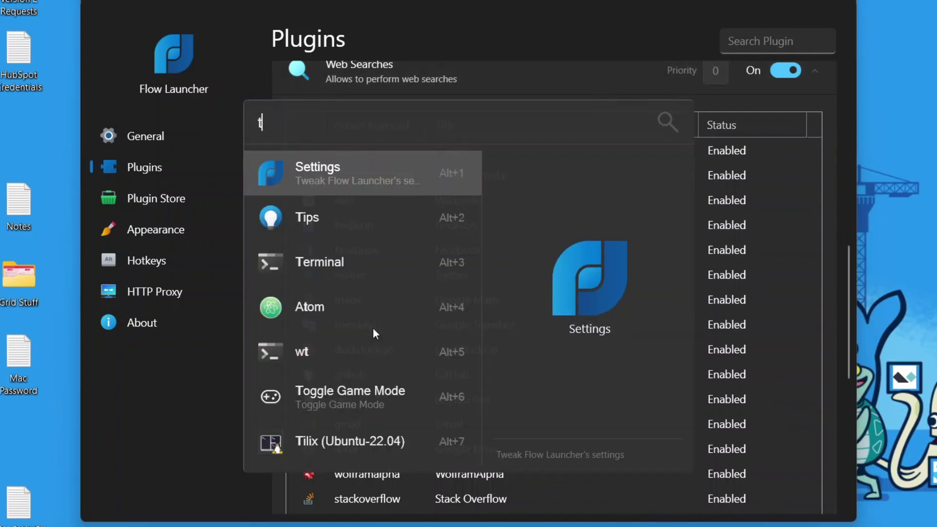
pyautogui.write('ranslate')
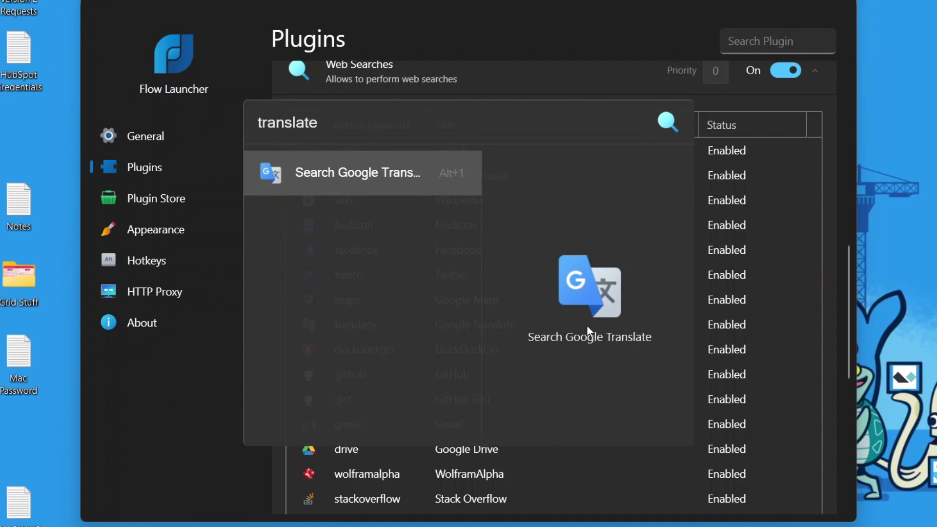
pyautogui.write('bonjour')
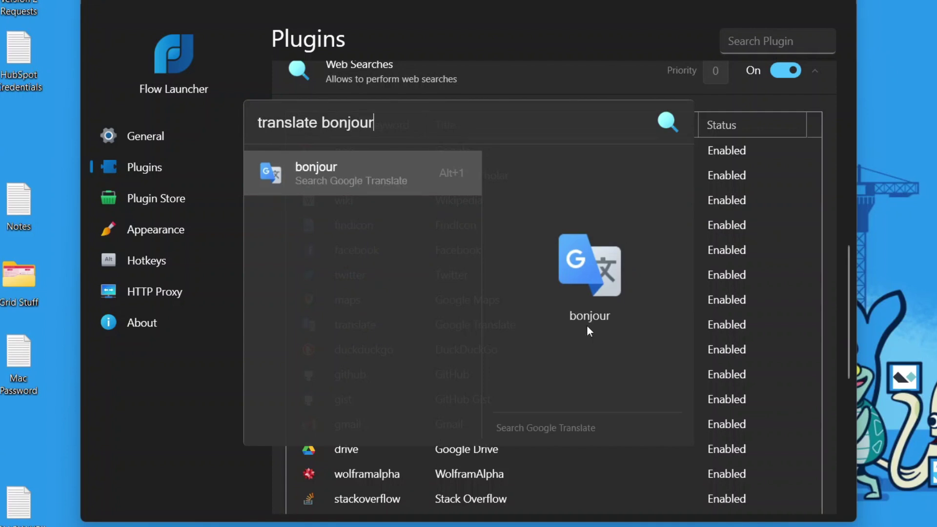
pyautogui.press('Return')
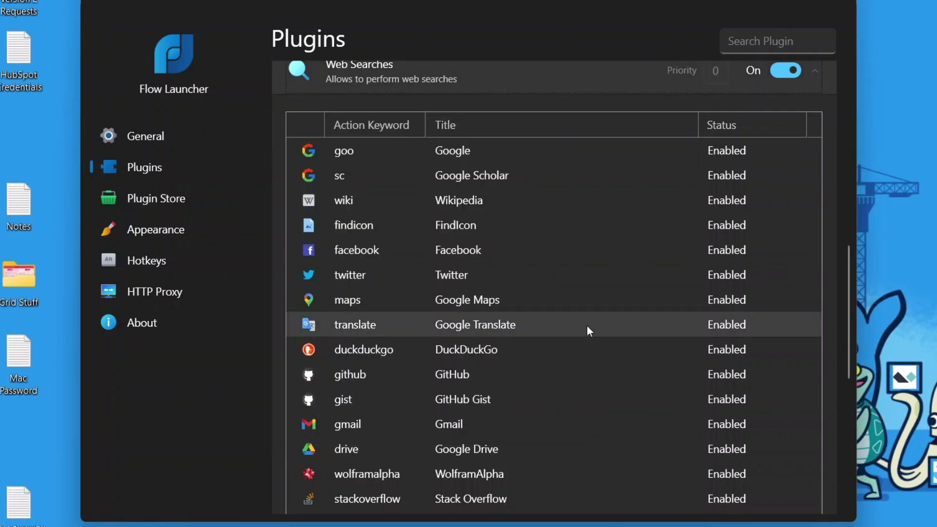
# Find the YouTube keyword among the Web Searches entries, run the launcher query "youtube talksonweb" and look through the YouTube results
pyautogui.scroll(-5, 397, 330)
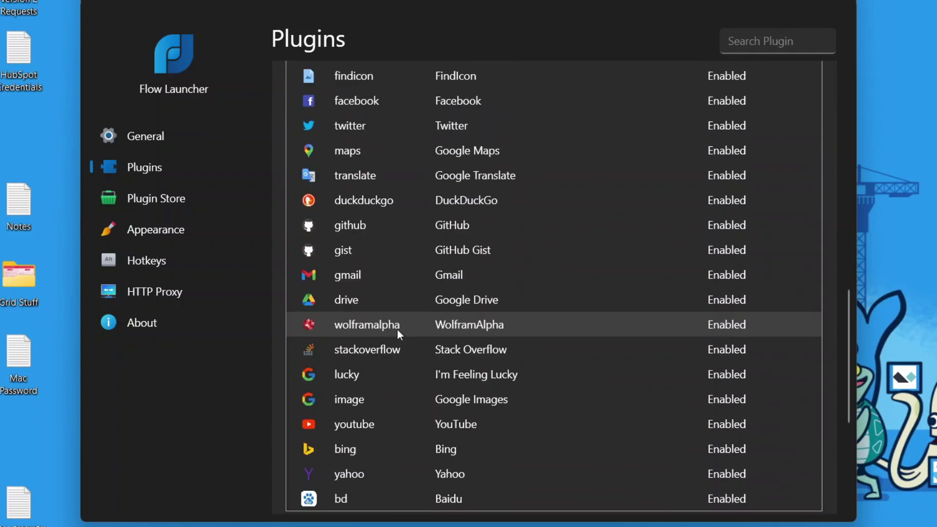
pyautogui.click(377, 394)
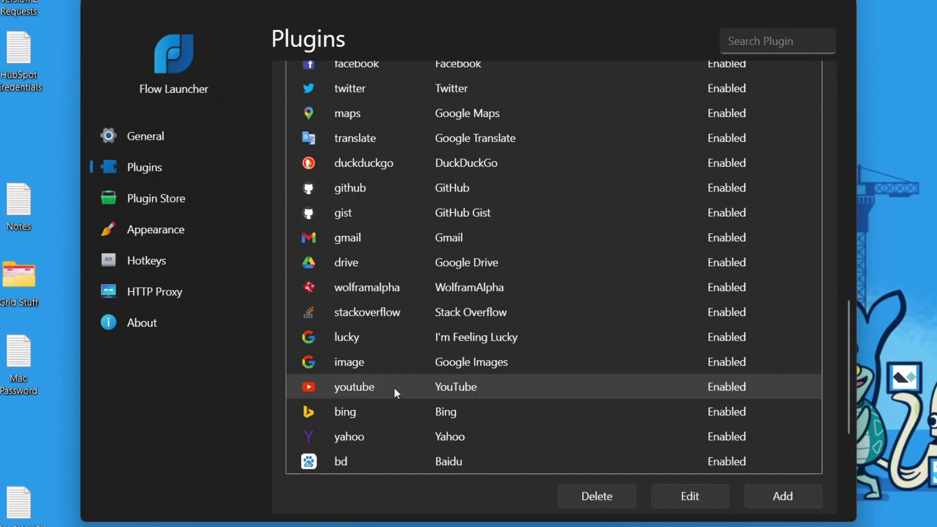
pyautogui.hotkey('alt', 'space')
pyautogui.write('youtu')
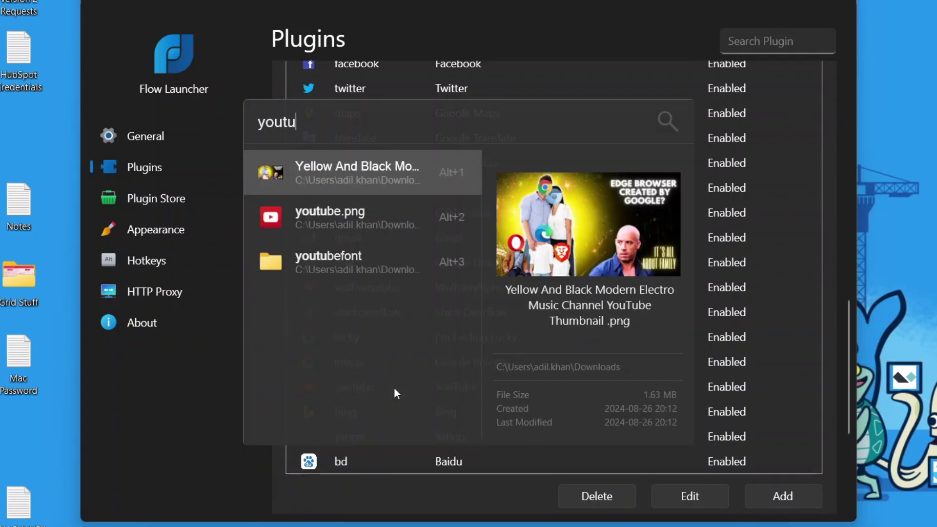
pyautogui.write('be talkson')
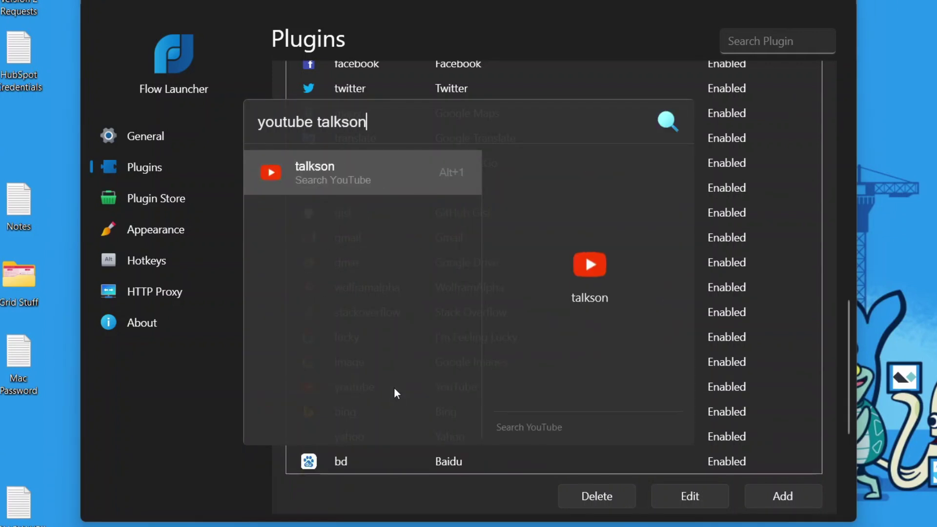
pyautogui.write('web')
pyautogui.press('Return')
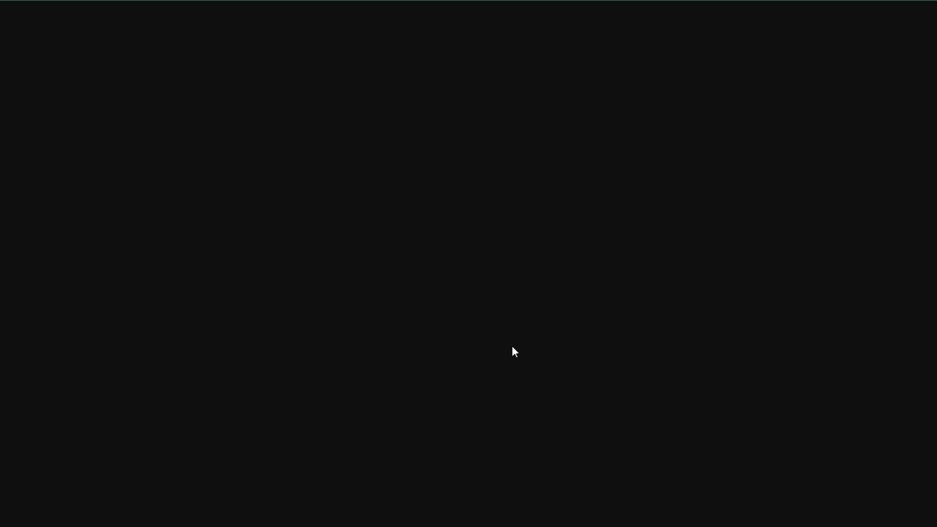
pyautogui.scroll(-2, 560, 190)
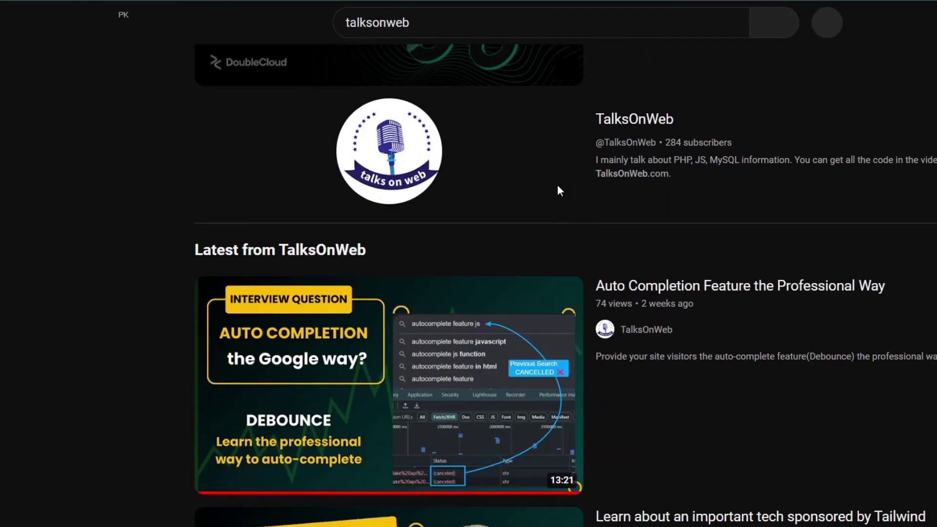
pyautogui.scroll(-2, 559, 193)
pyautogui.scroll(2, 559, 193)
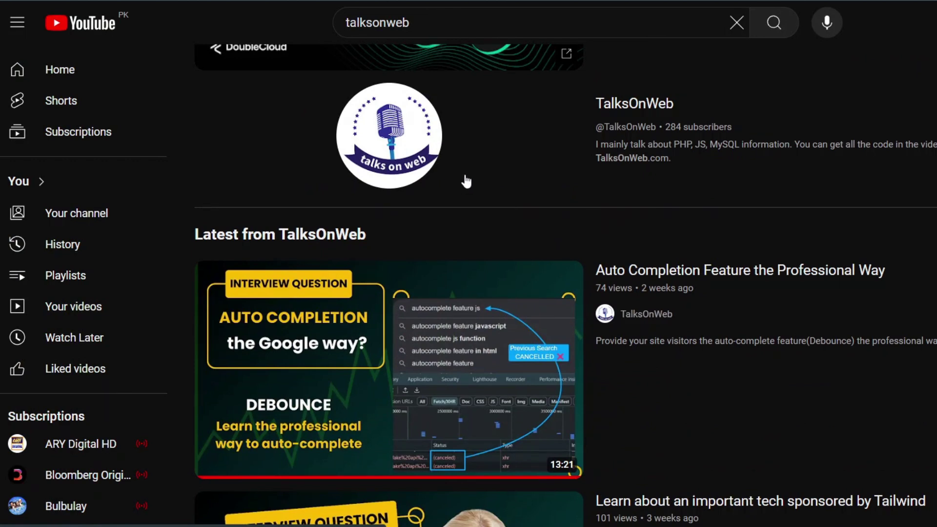